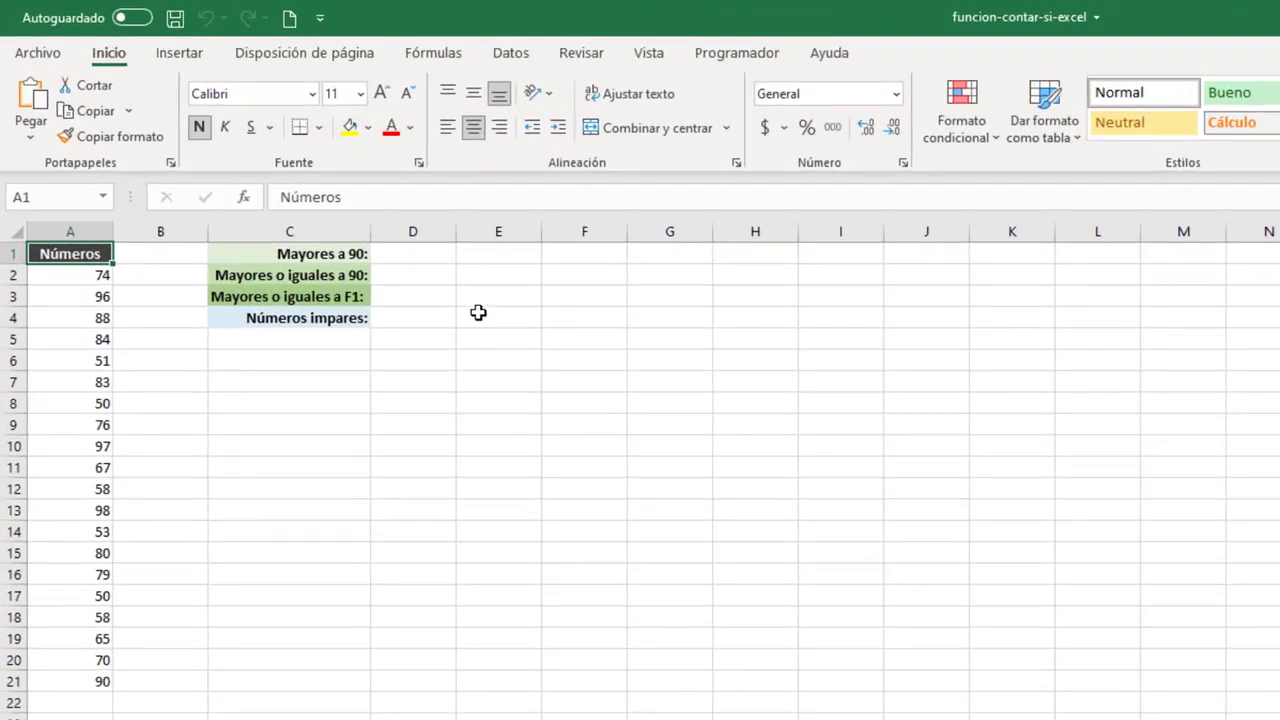
Enter =CONTAR.SI(A2:A21,">90") in D1 to count the numbers greater than 90.
left_click(424, 255)
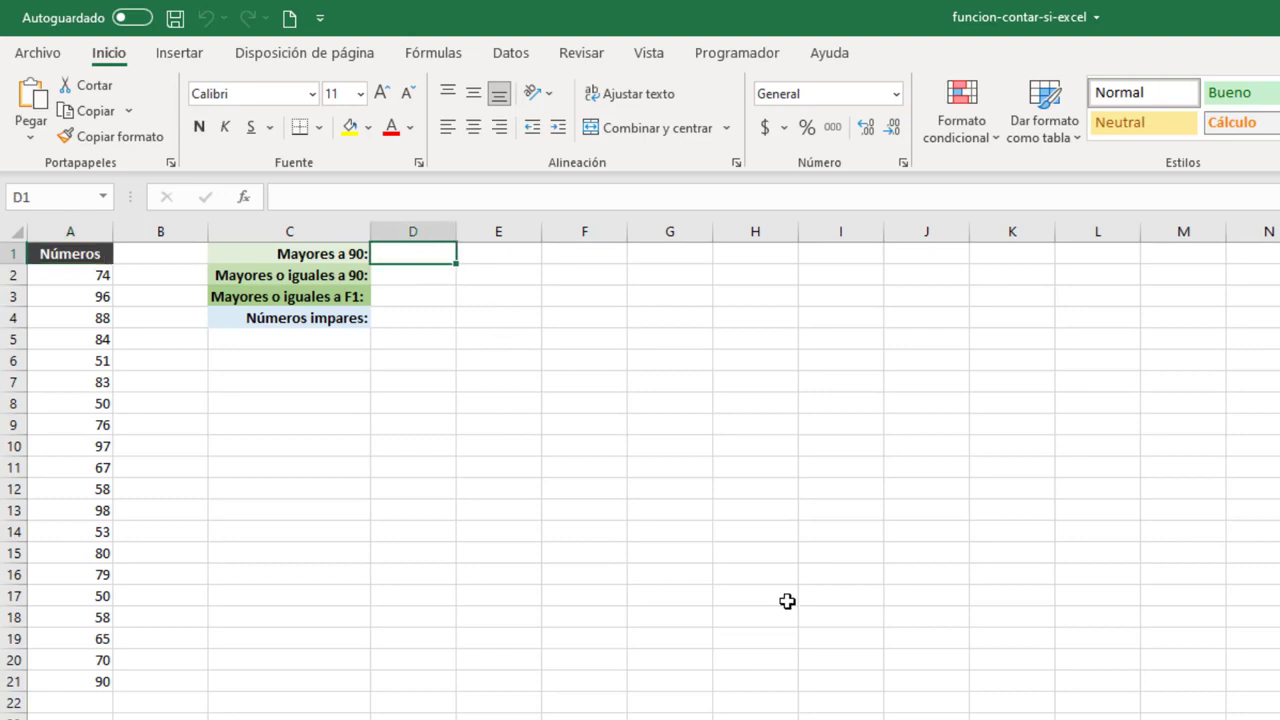
type("=CONT")
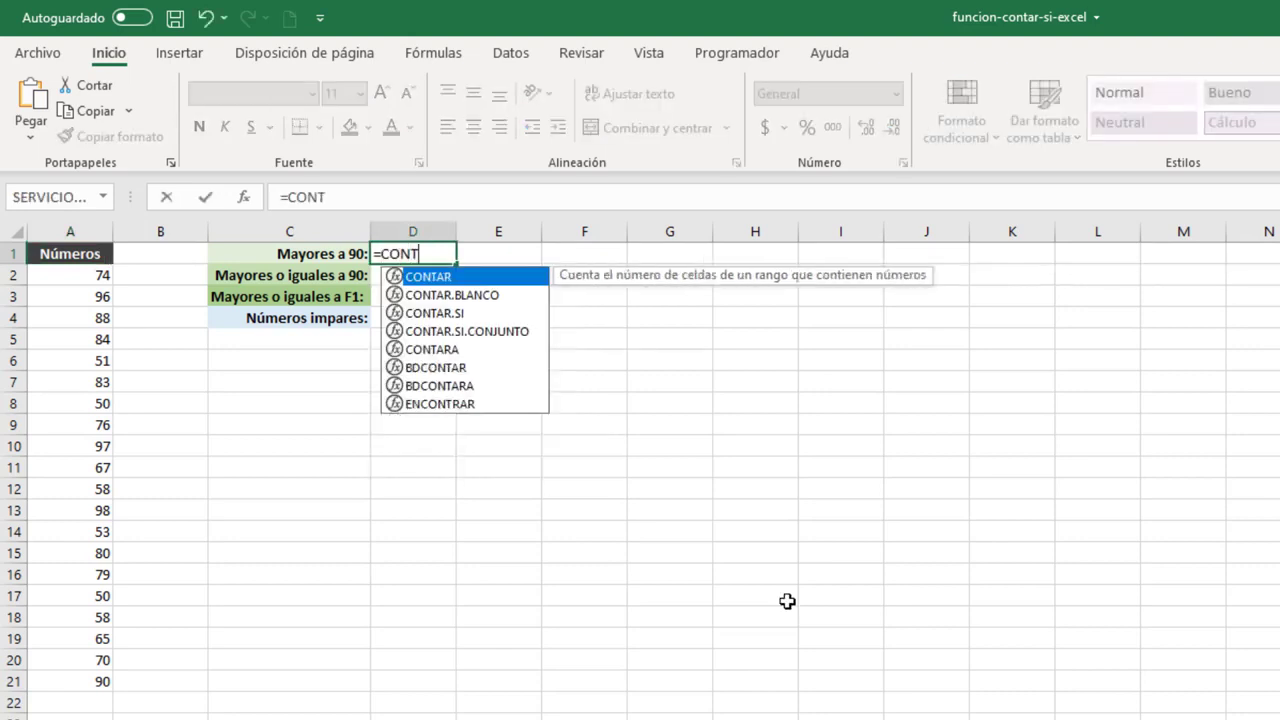
double_click(466, 312)
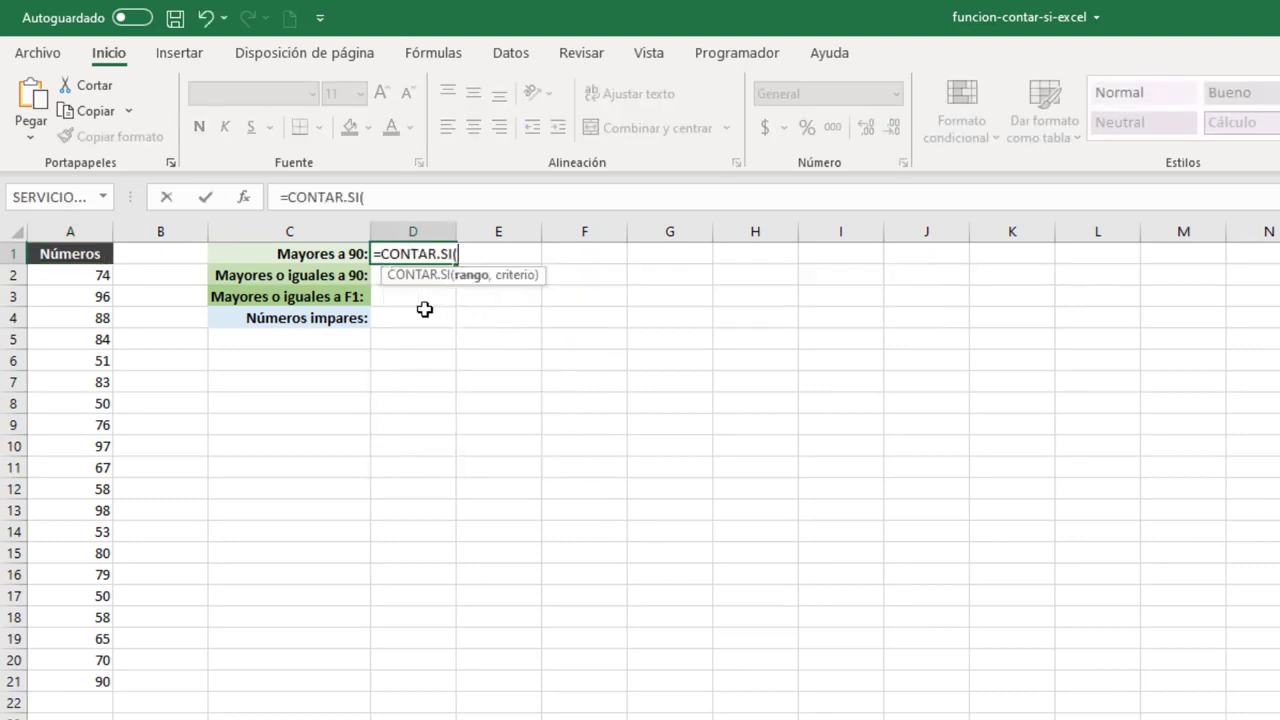
left_click(95, 277)
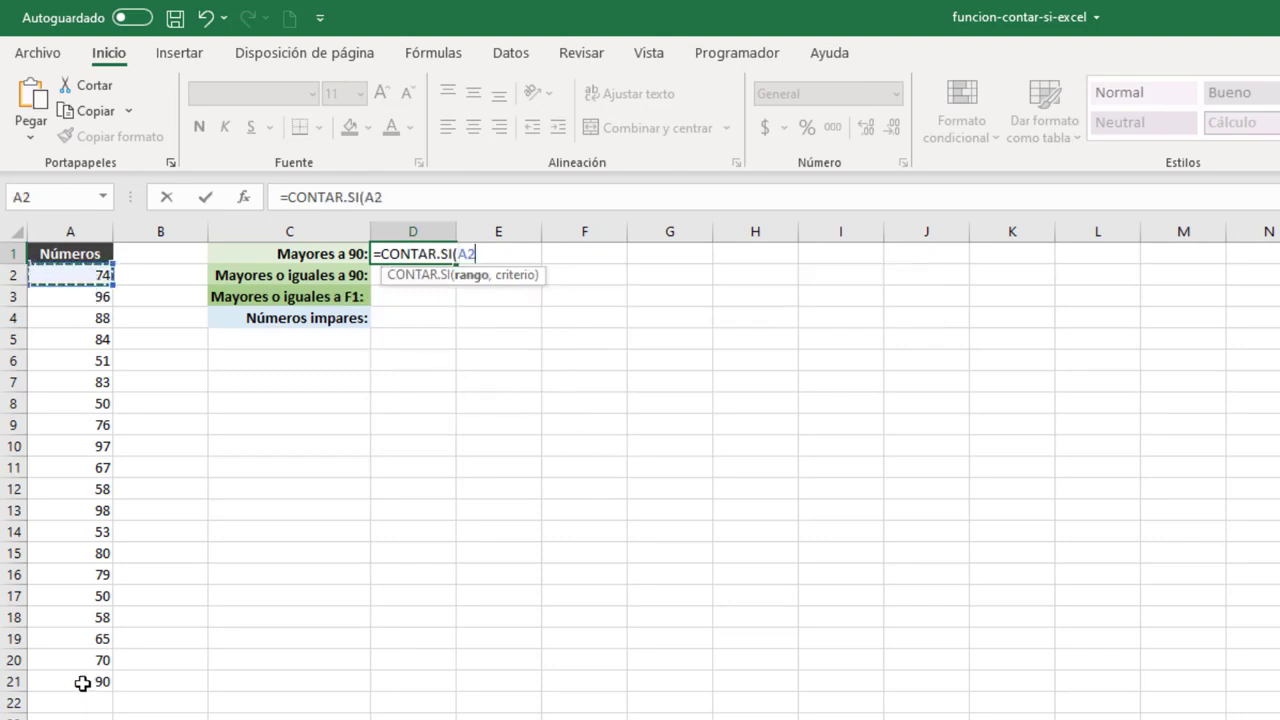
key("ctrl+shift+Down")
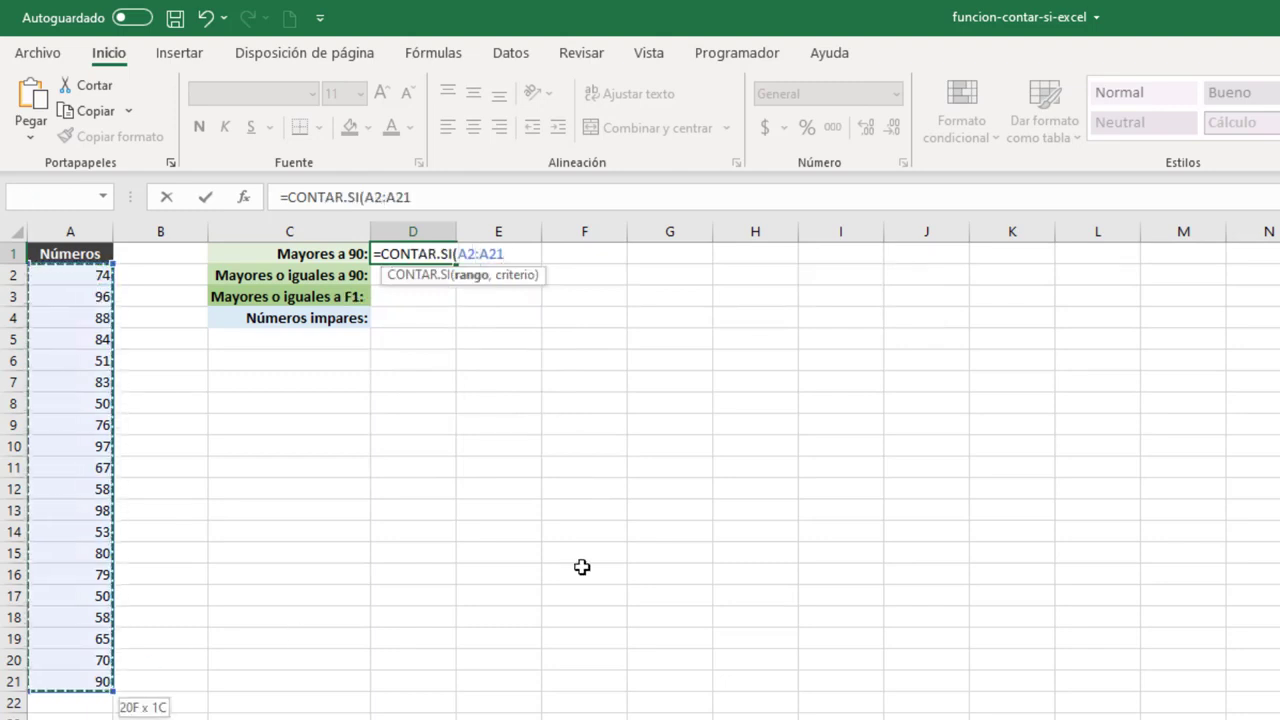
type(",")
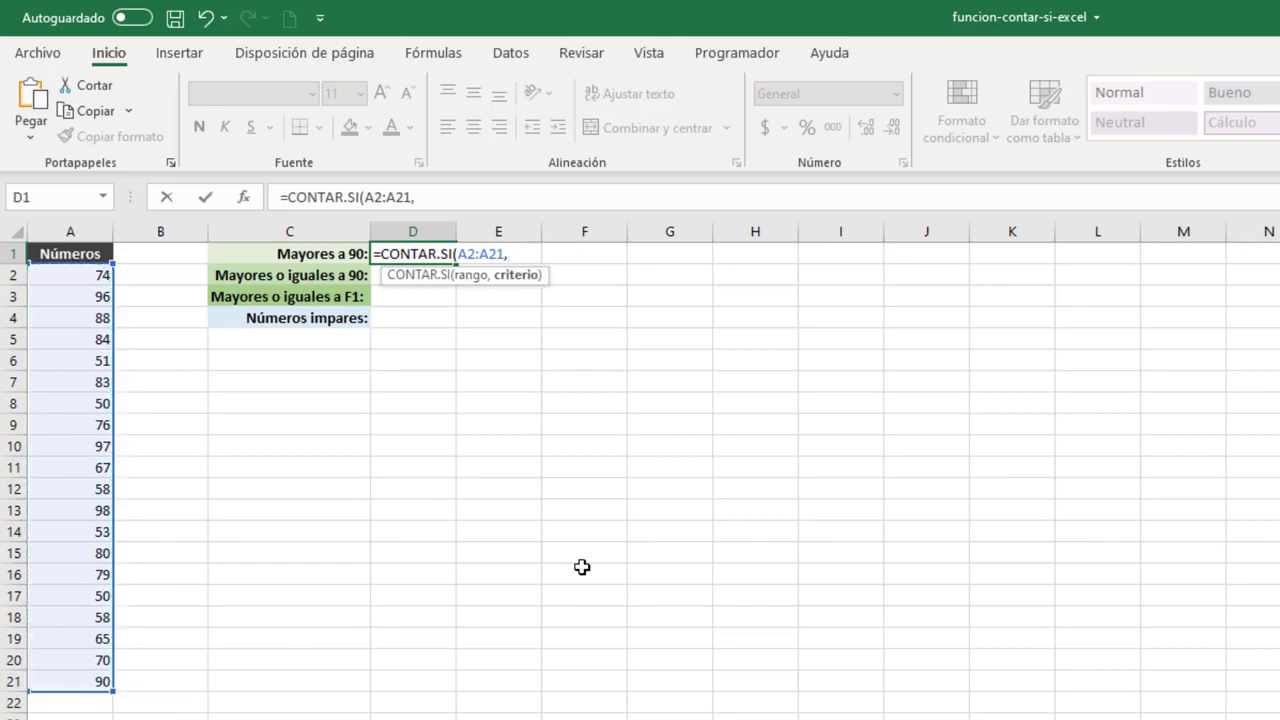
type("\">90\")")
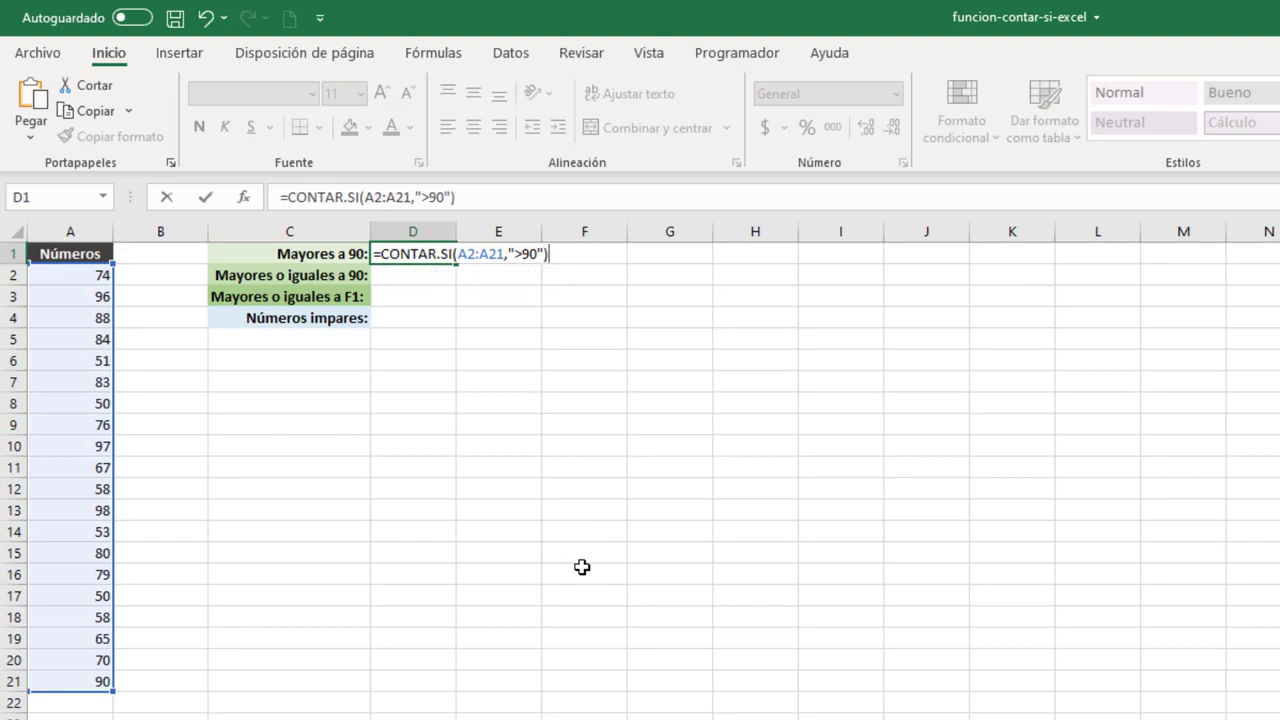
key("Return")
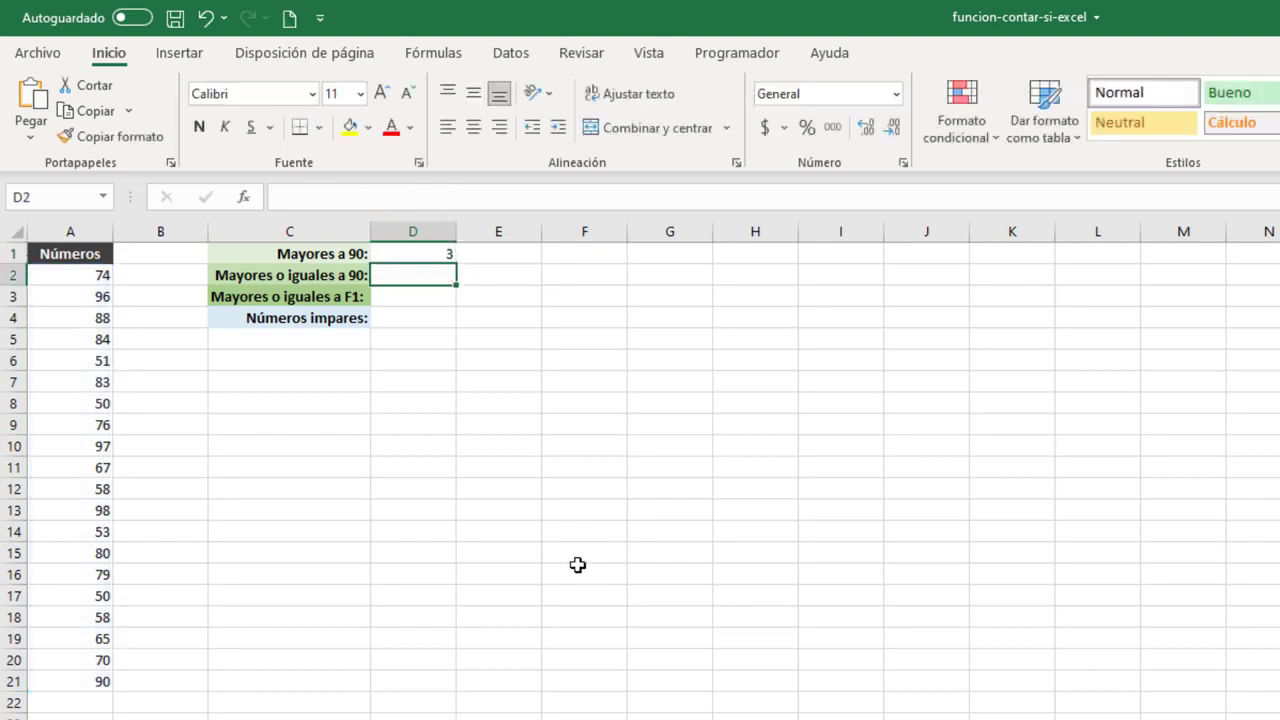
left_click(408, 253)
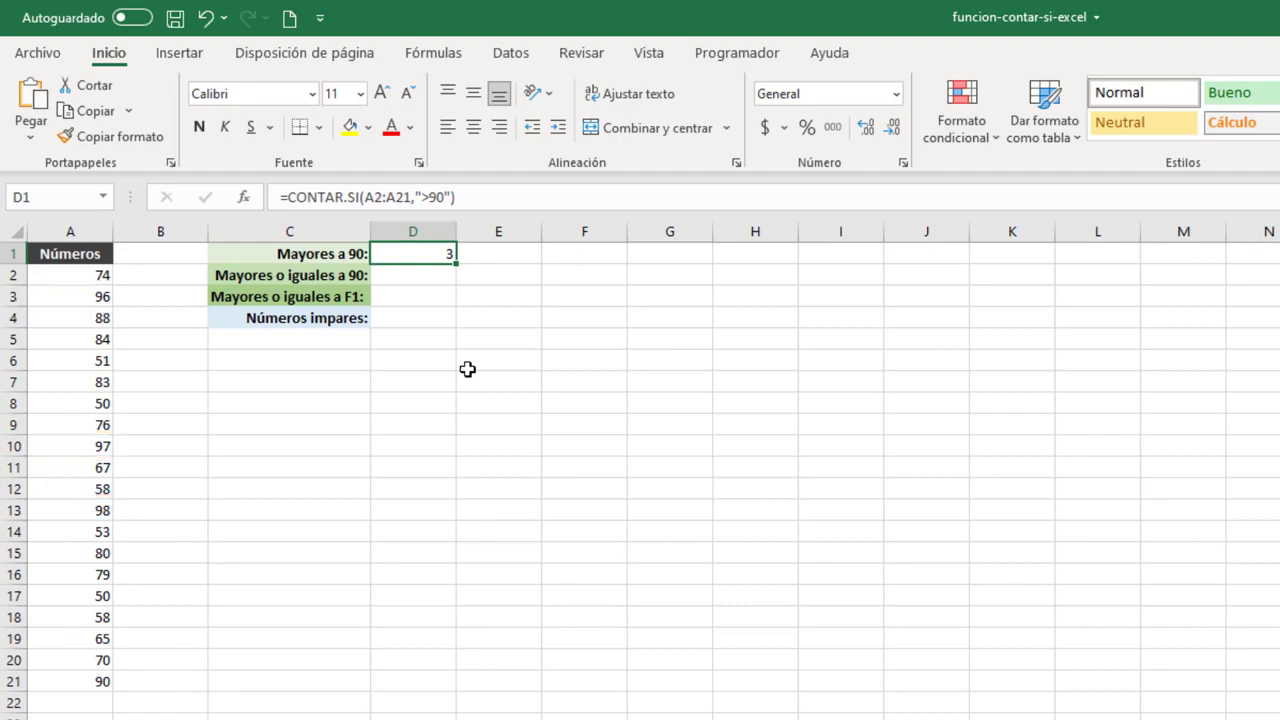
Enter =CONTAR.SI(A2:A21,">=90") in D2 to count the numbers greater than or equal to 90.
left_click(409, 277)
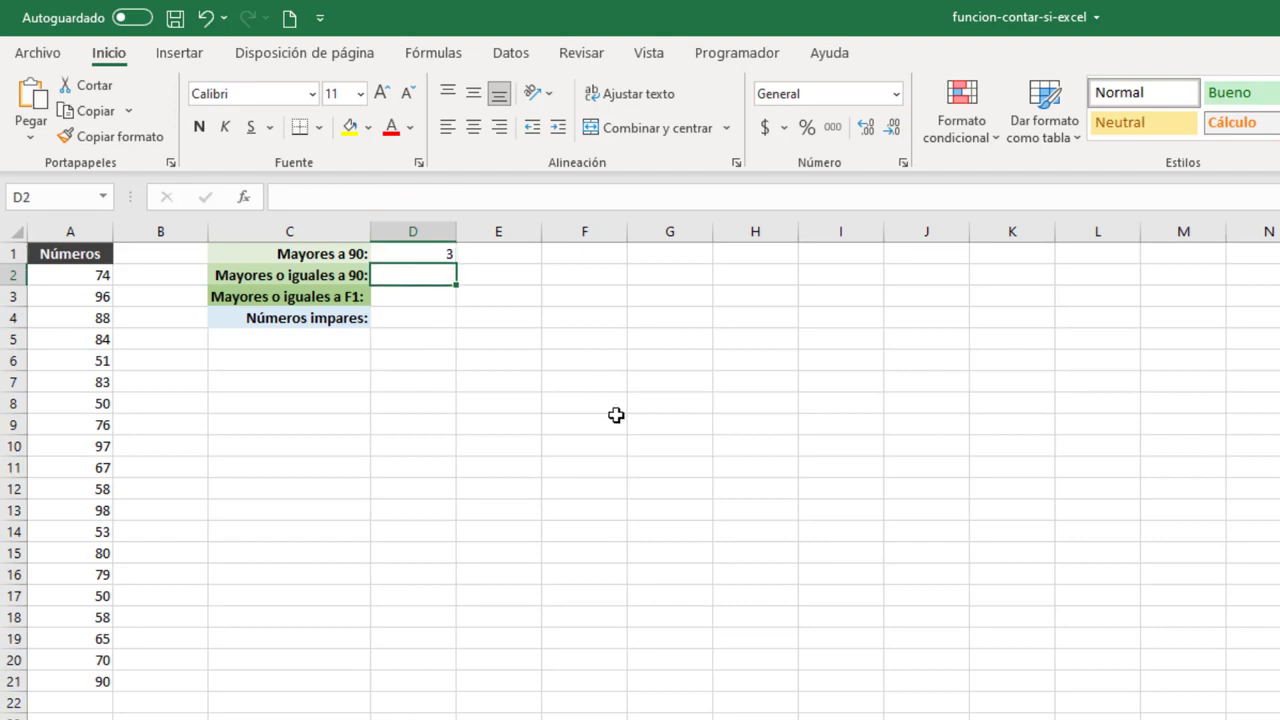
type("=CO")
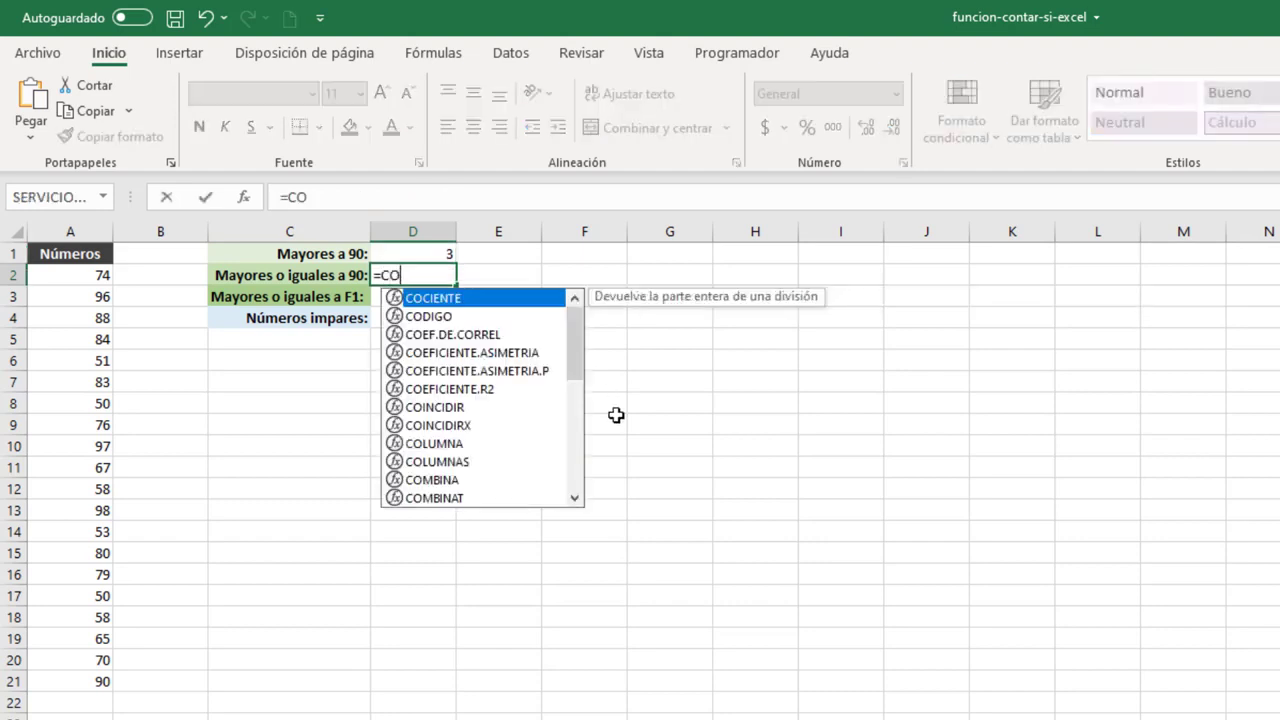
type("NT")
key("Down")
key("Down")
key("Tab")
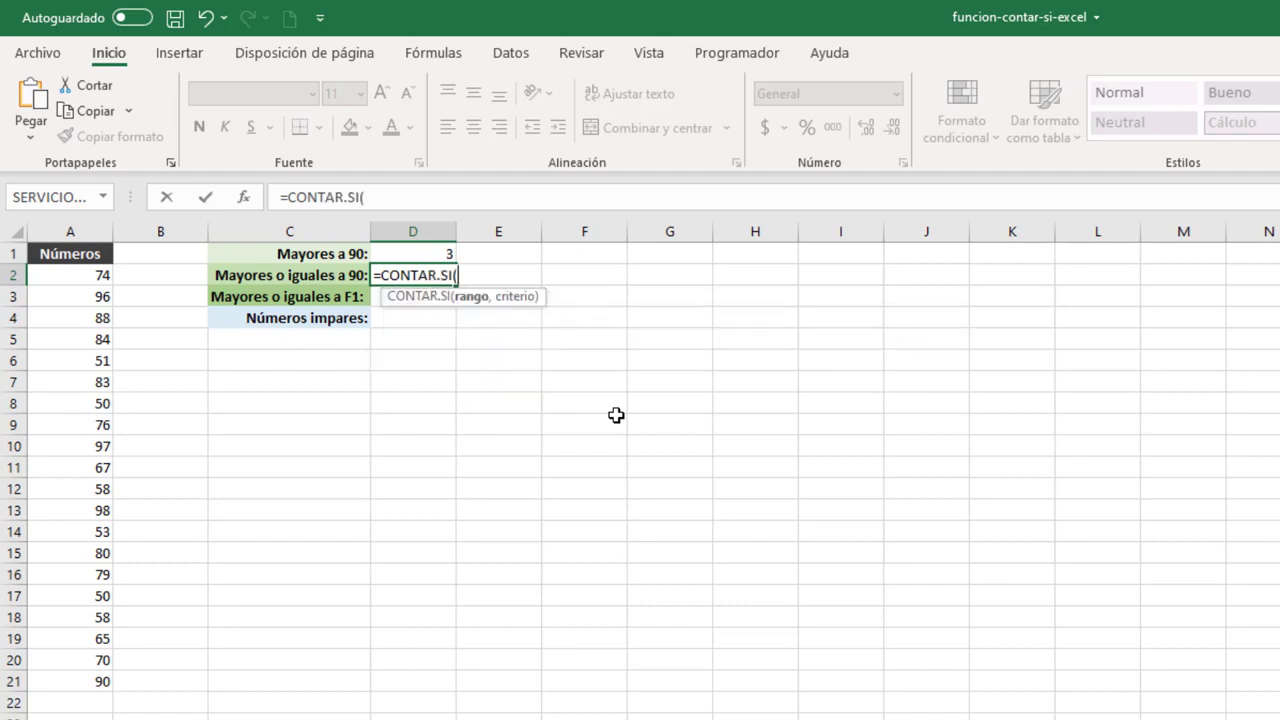
left_click(77, 274)
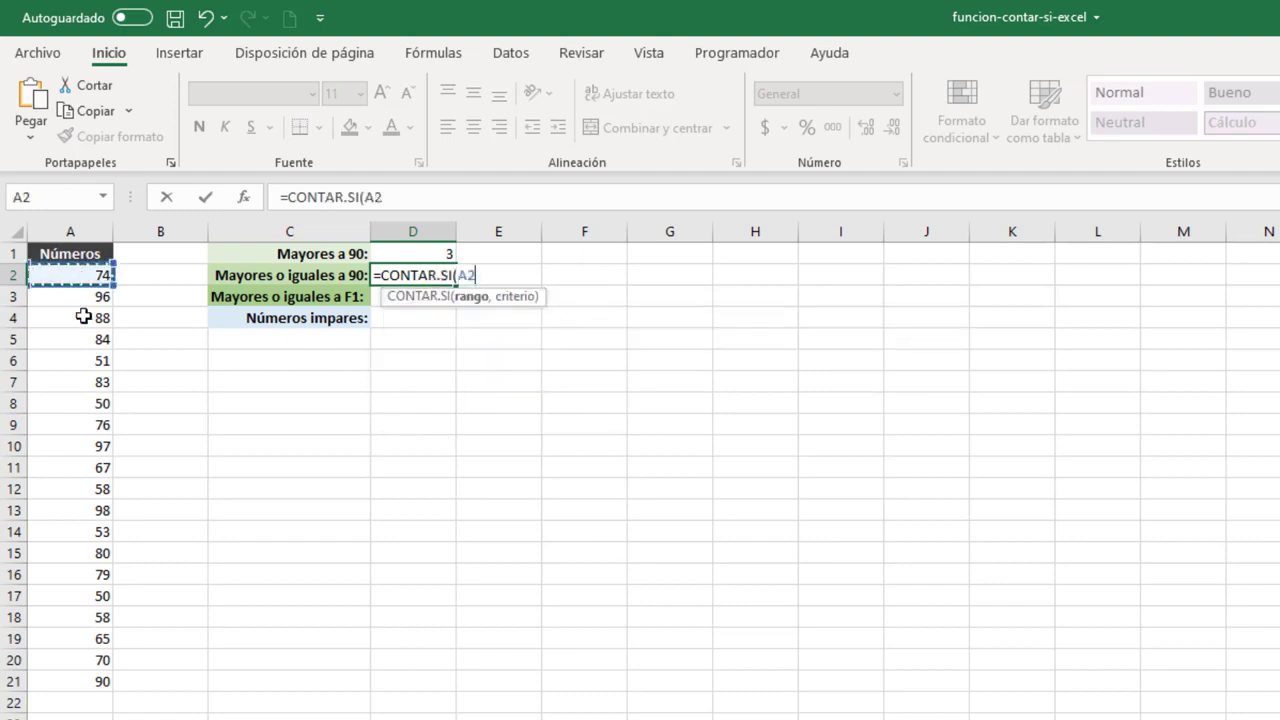
left_click_drag(88, 662, 85, 684)
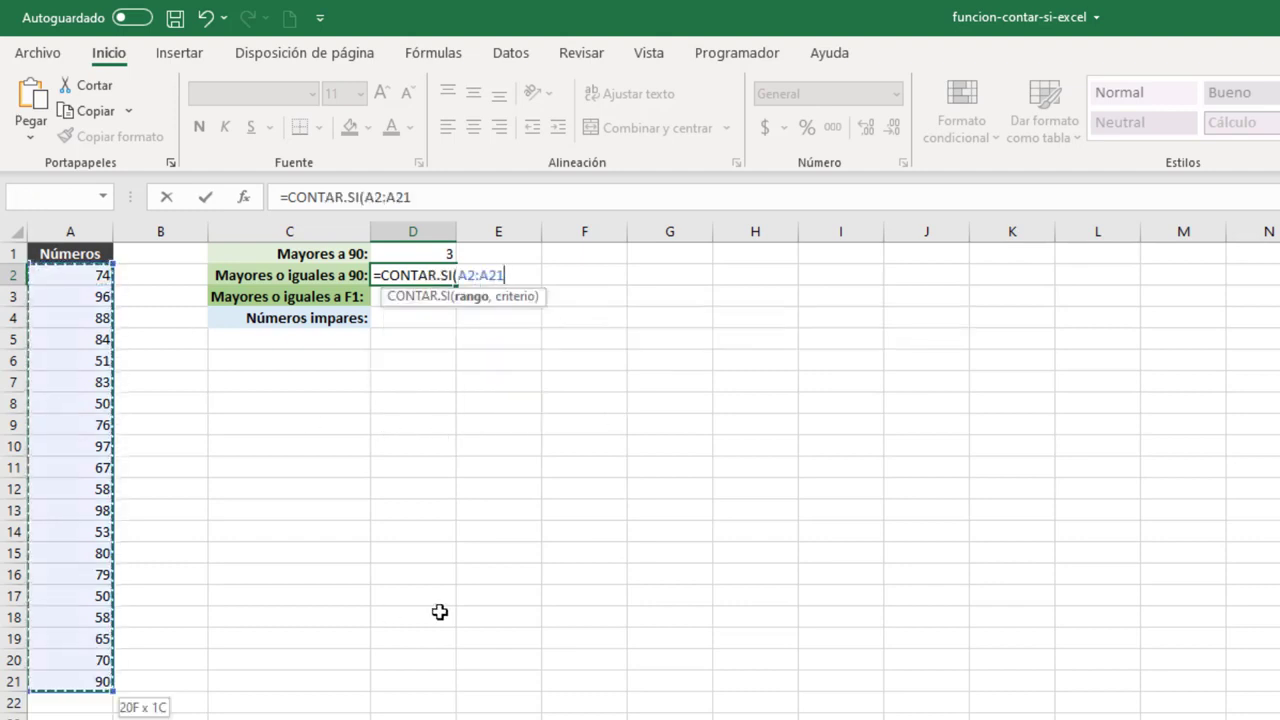
type(", ")
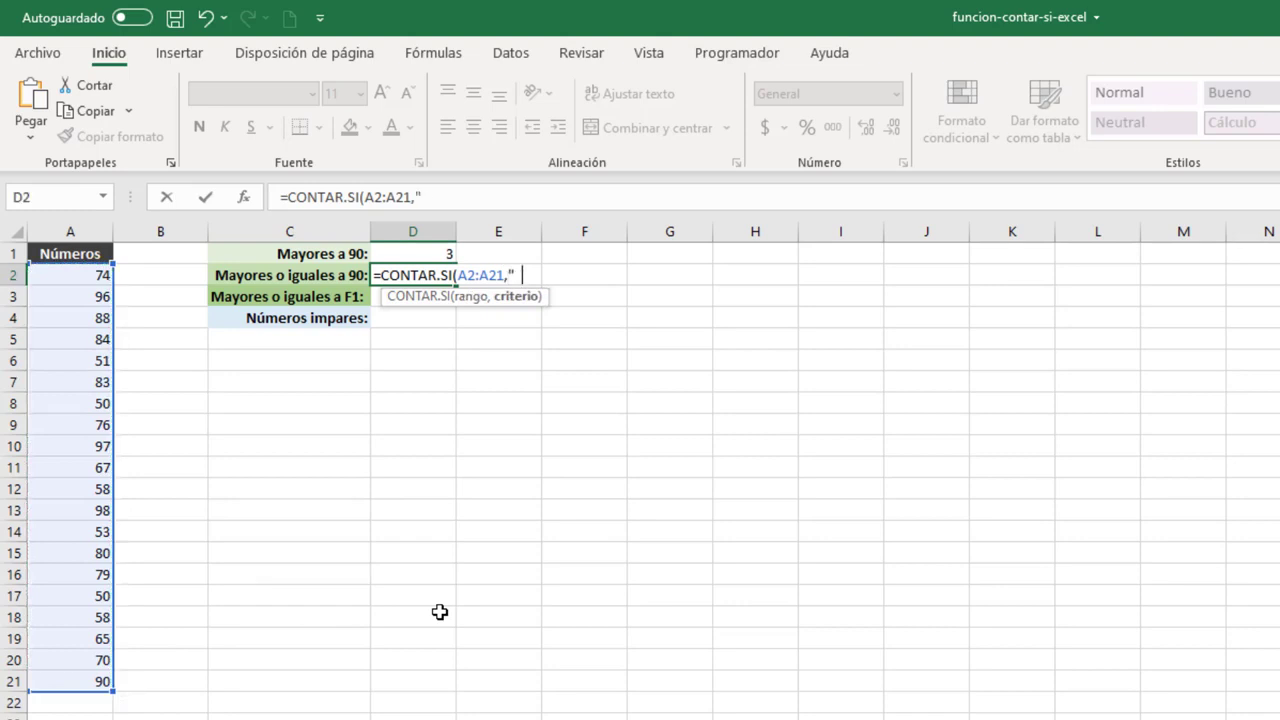
type(">=90\")")
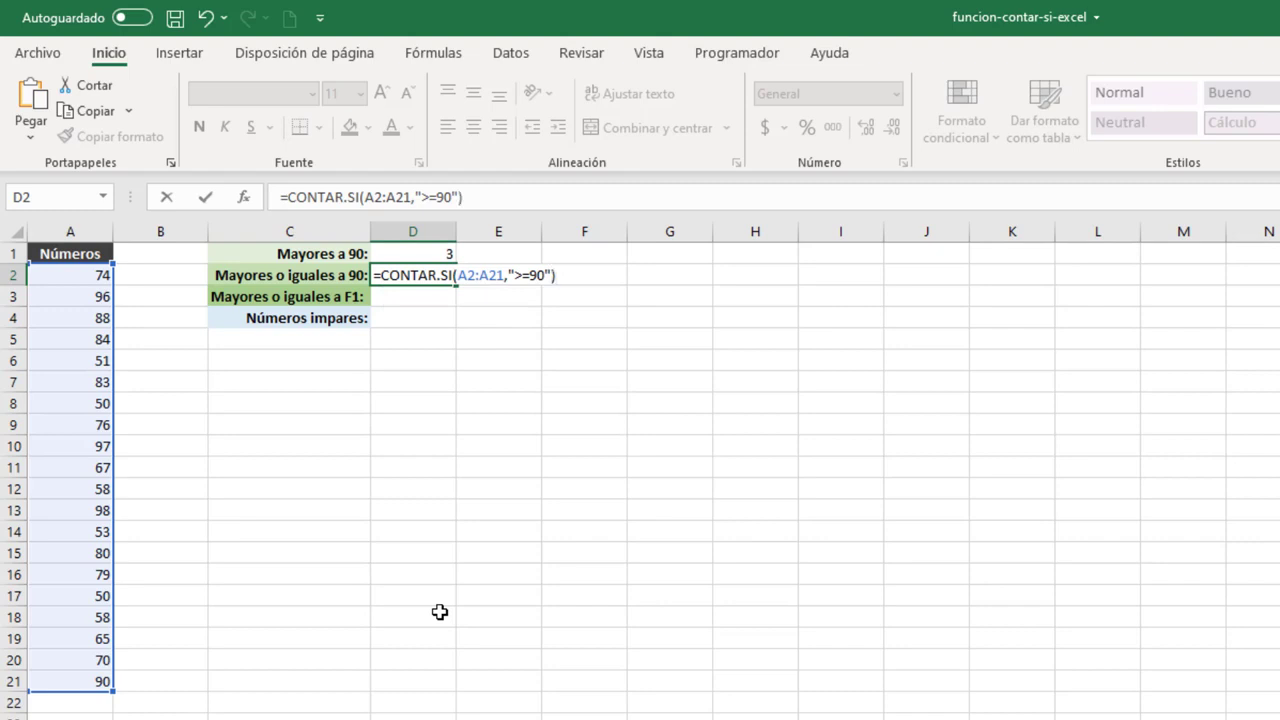
key("Return")
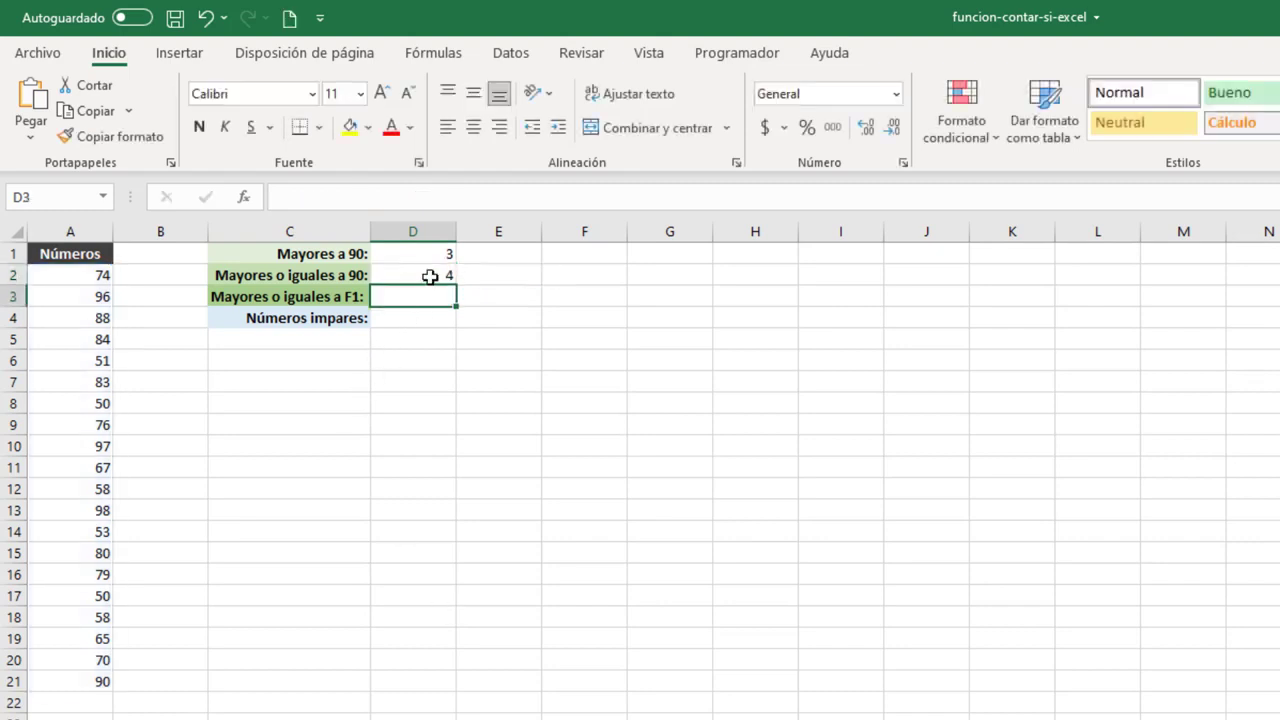
left_click(430, 277)
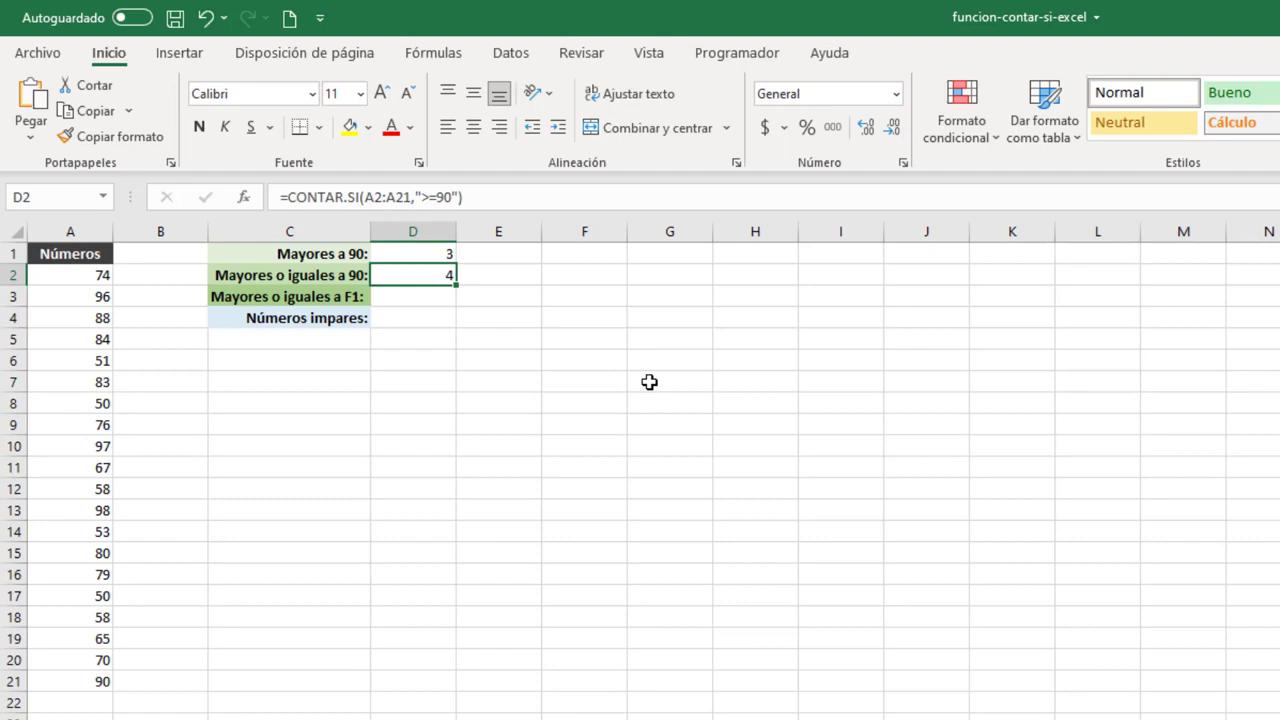
Enter 90 in cell F1 as the comparison value.
left_click(586, 258)
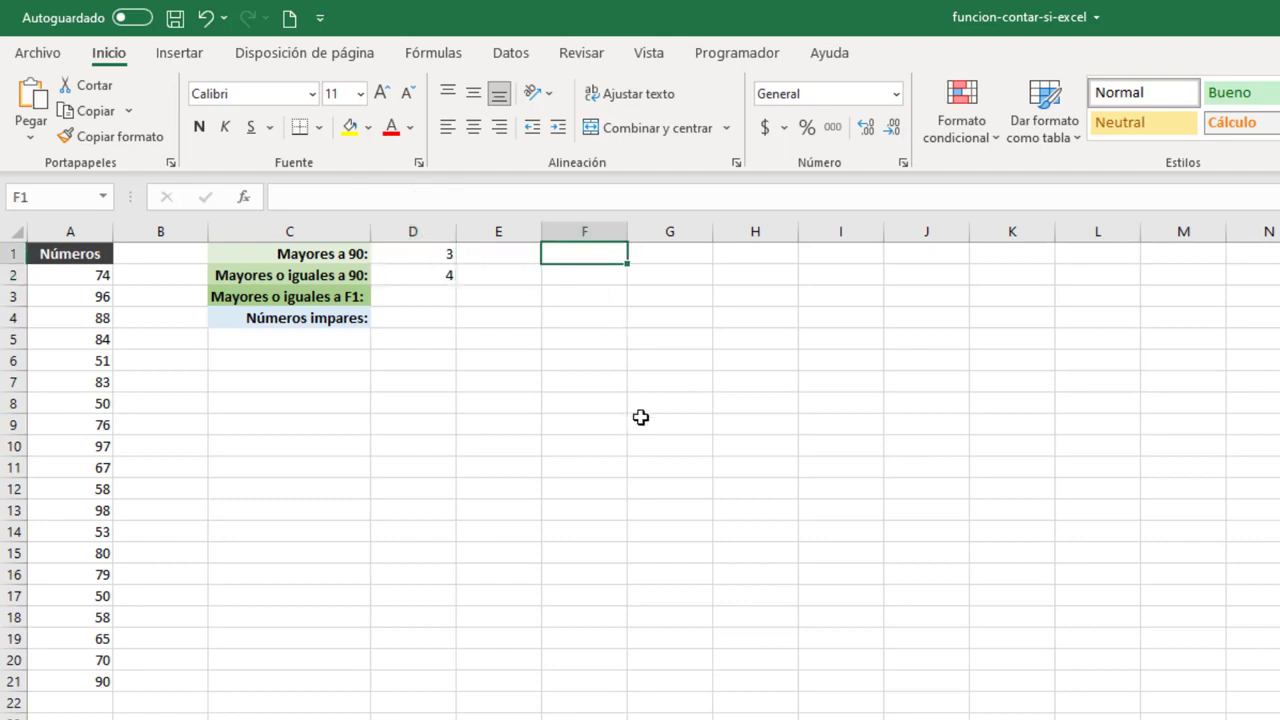
type("90")
key("Return")
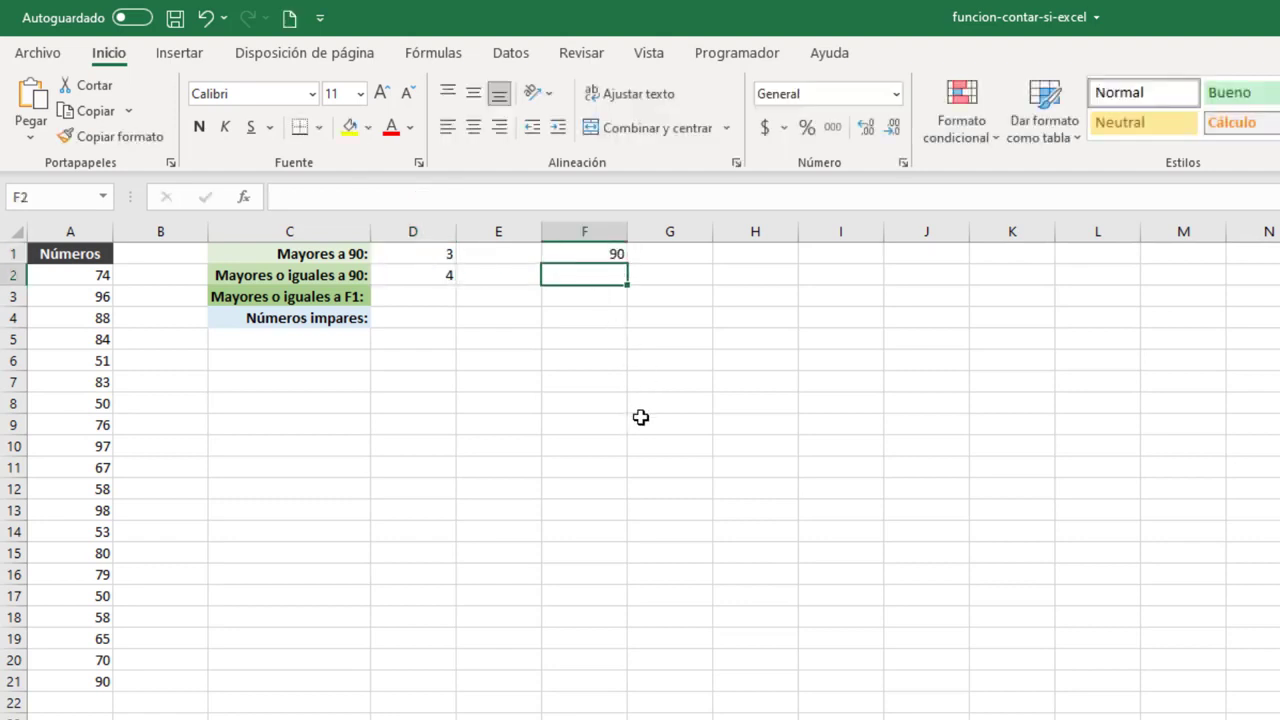
Enter =CONTAR.SI(A2:A21,">="&F1) in D3 to count the numbers greater than or equal to the value in F1.
left_click(414, 297)
type("=")
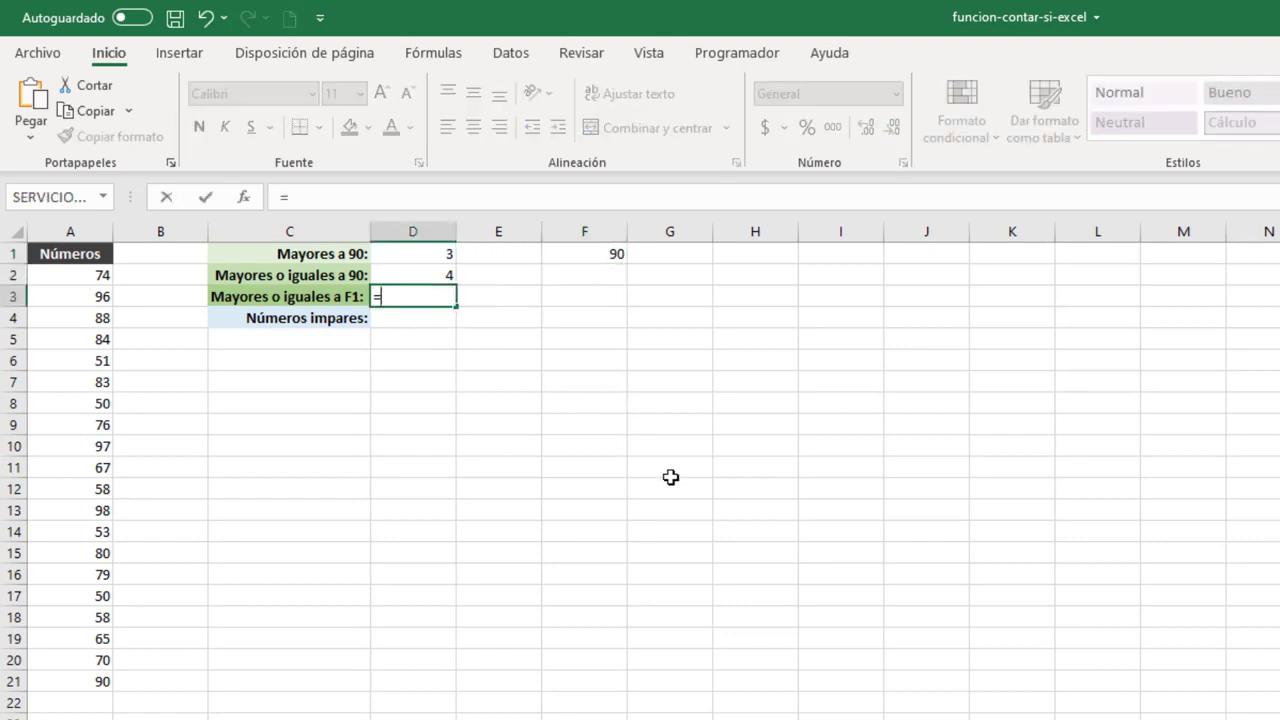
type("CONT")
key("Down")
key("Down")
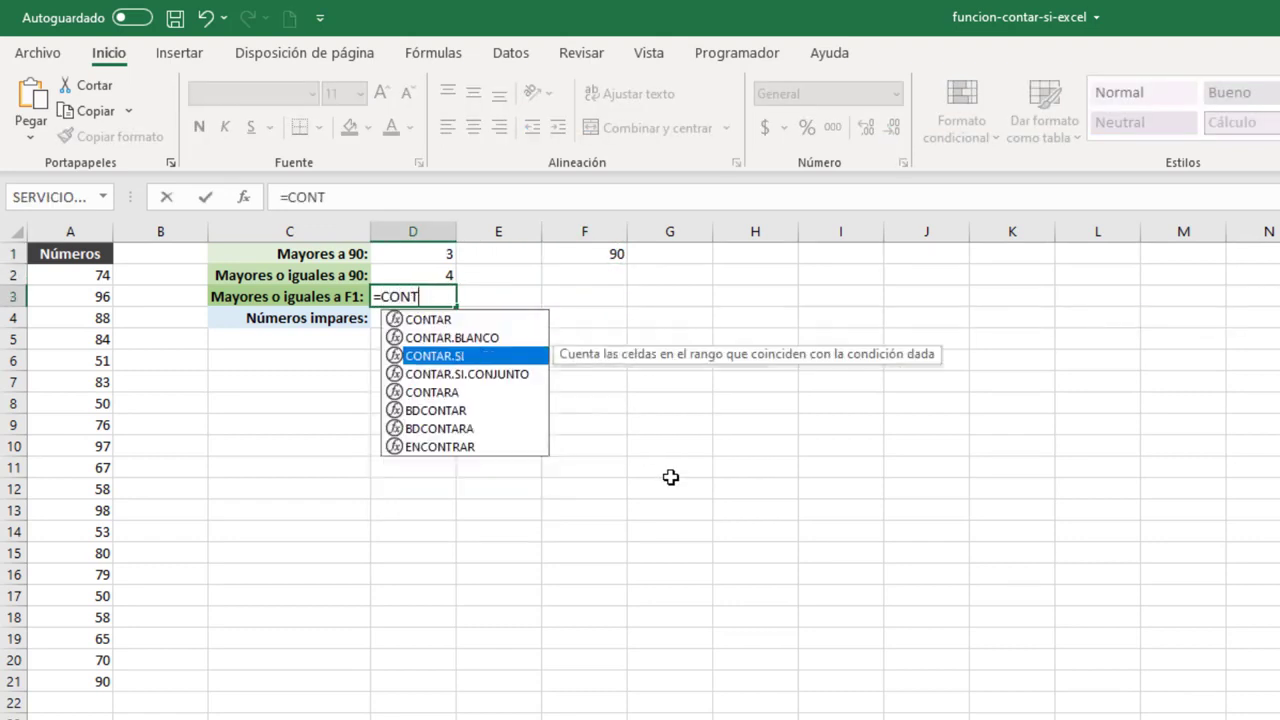
key("Tab")
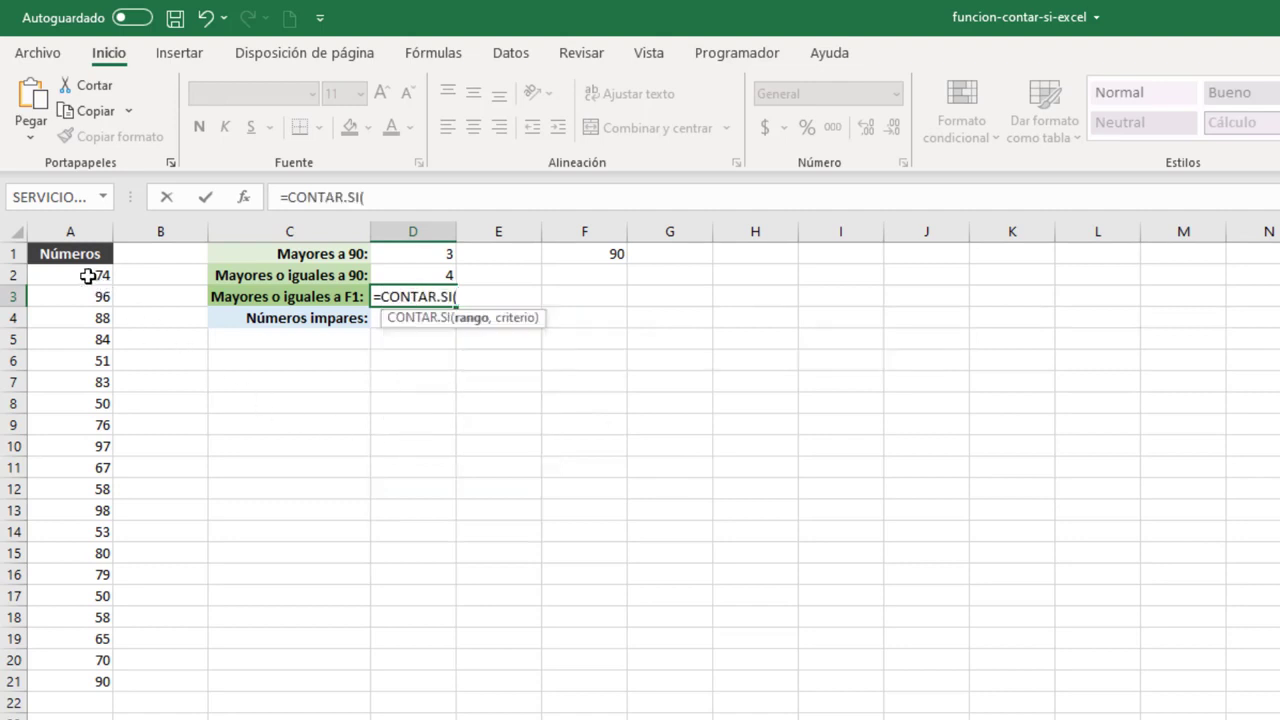
left_click_drag(91, 274, 72, 686)
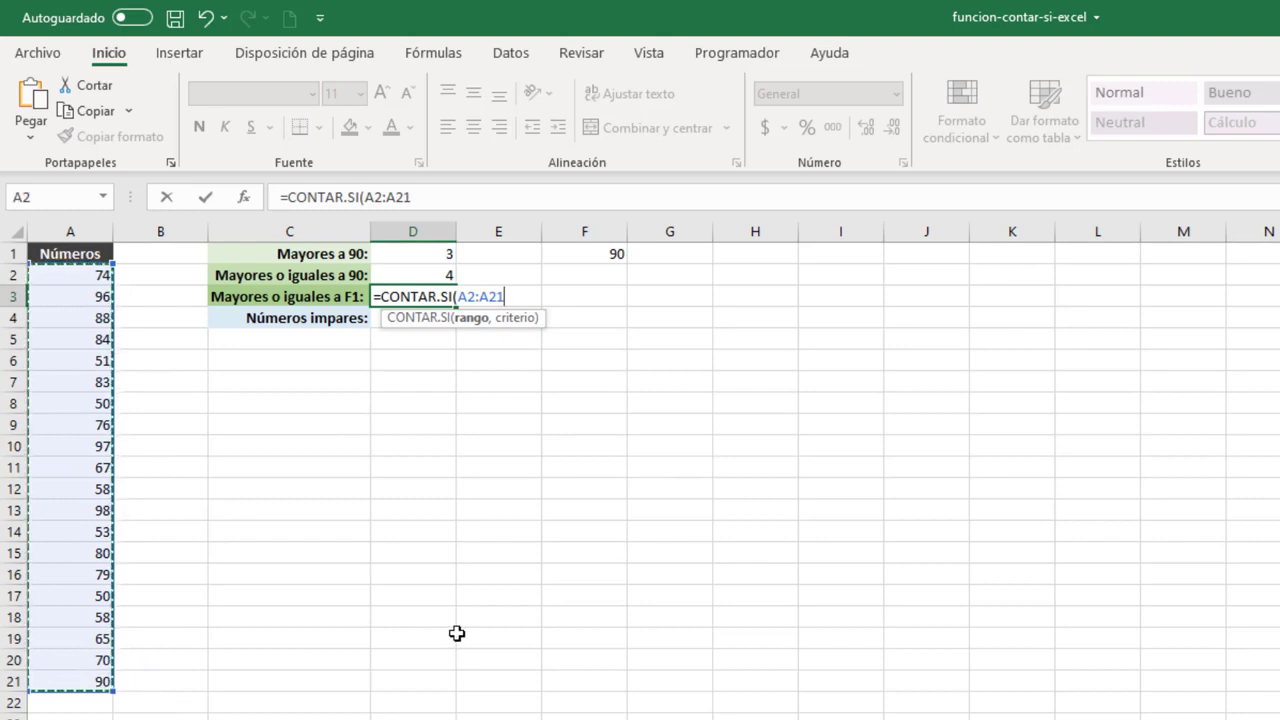
type(",")
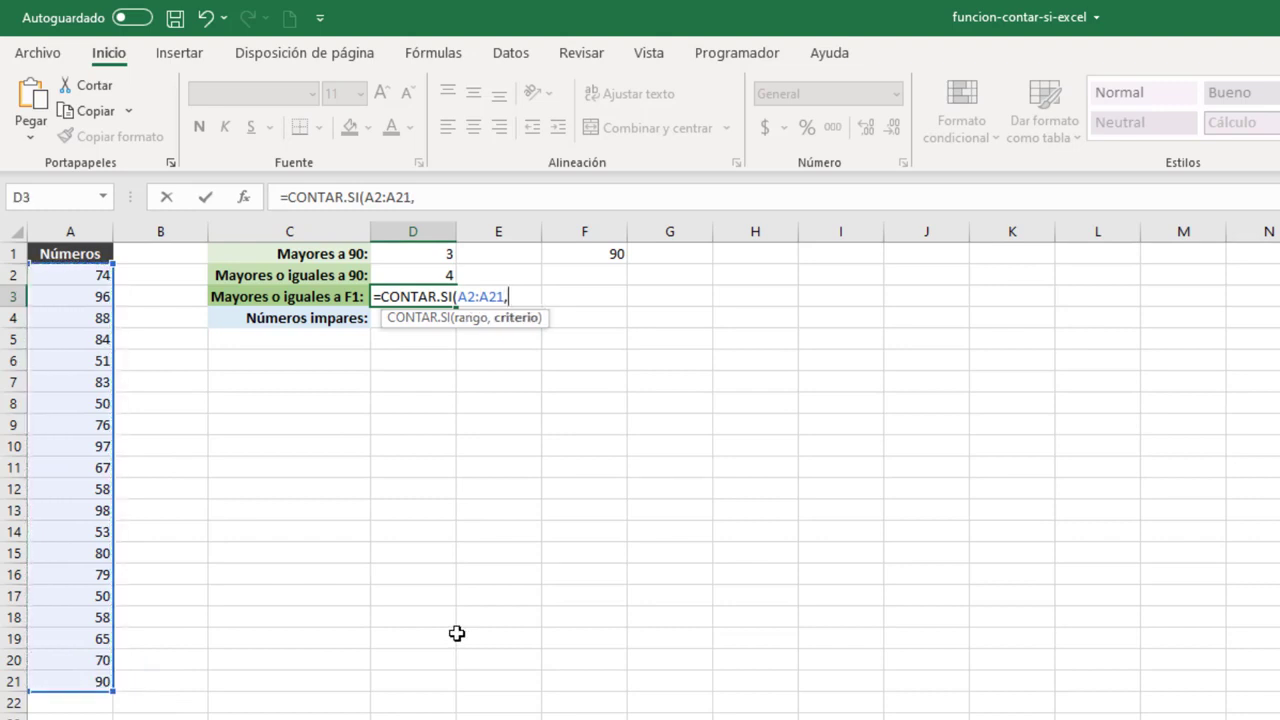
type("\">=\"&")
left_click(598, 256)
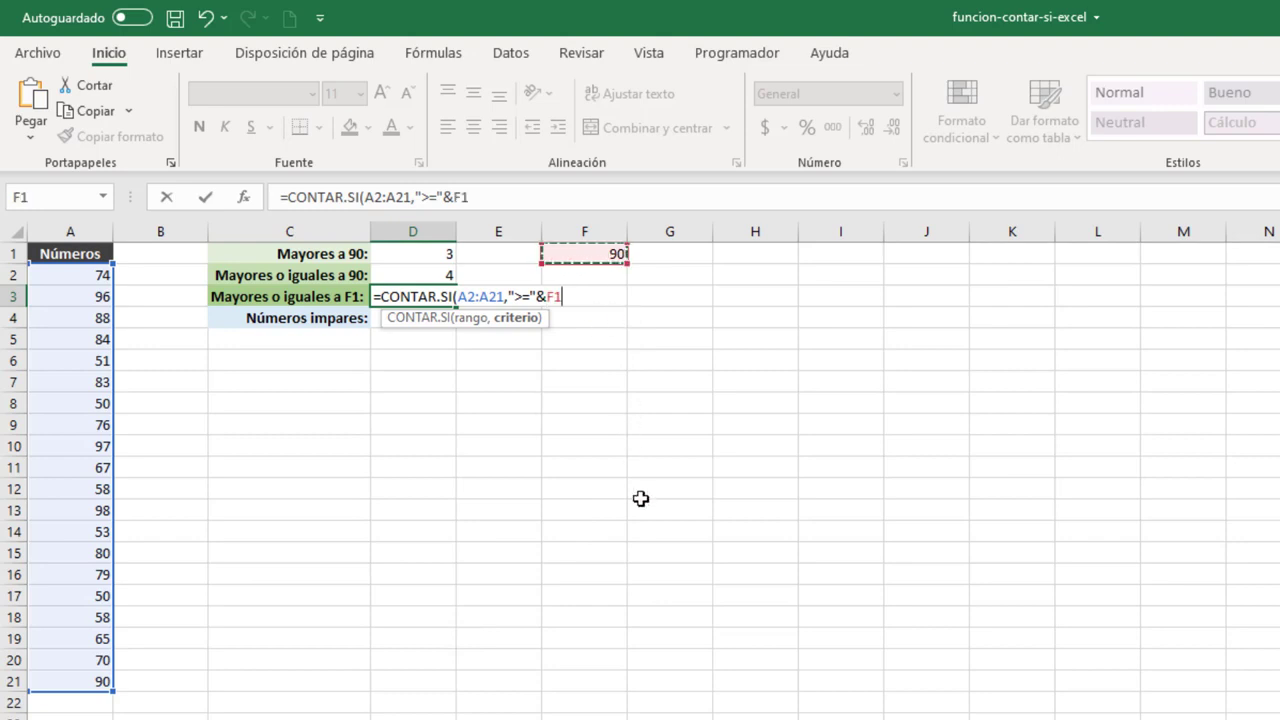
type(")")
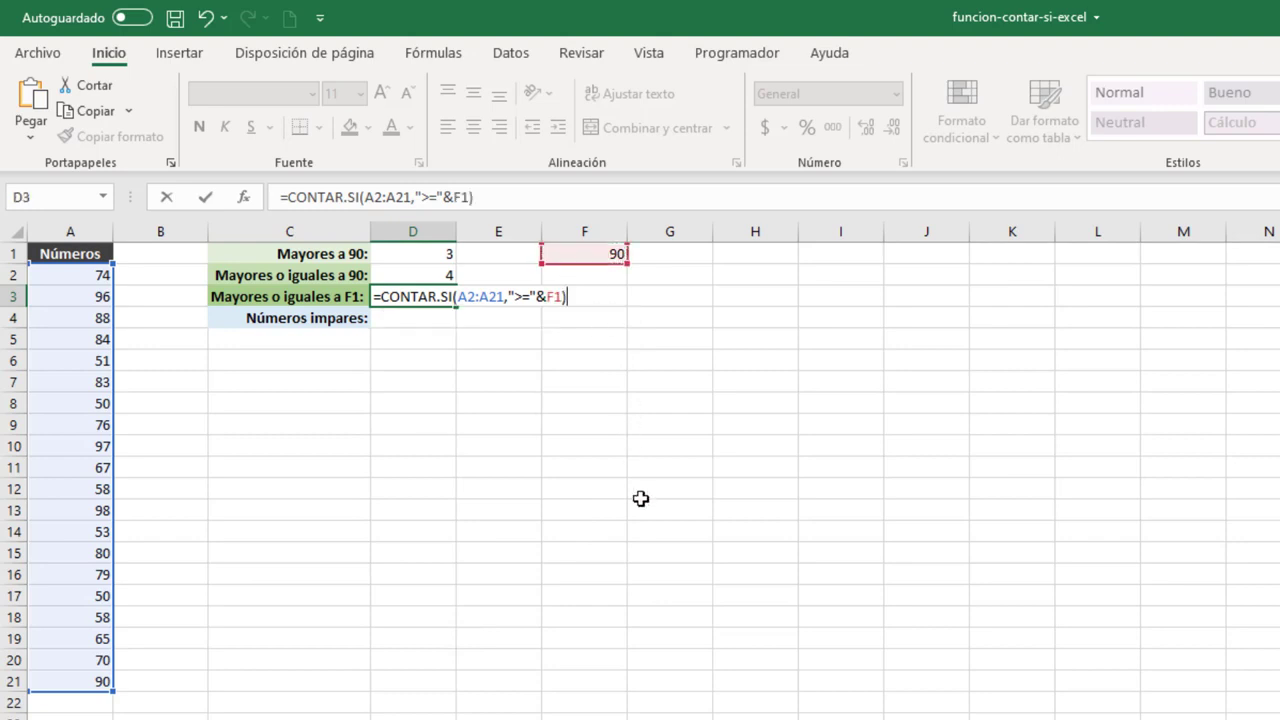
key("Return")
key("Up")
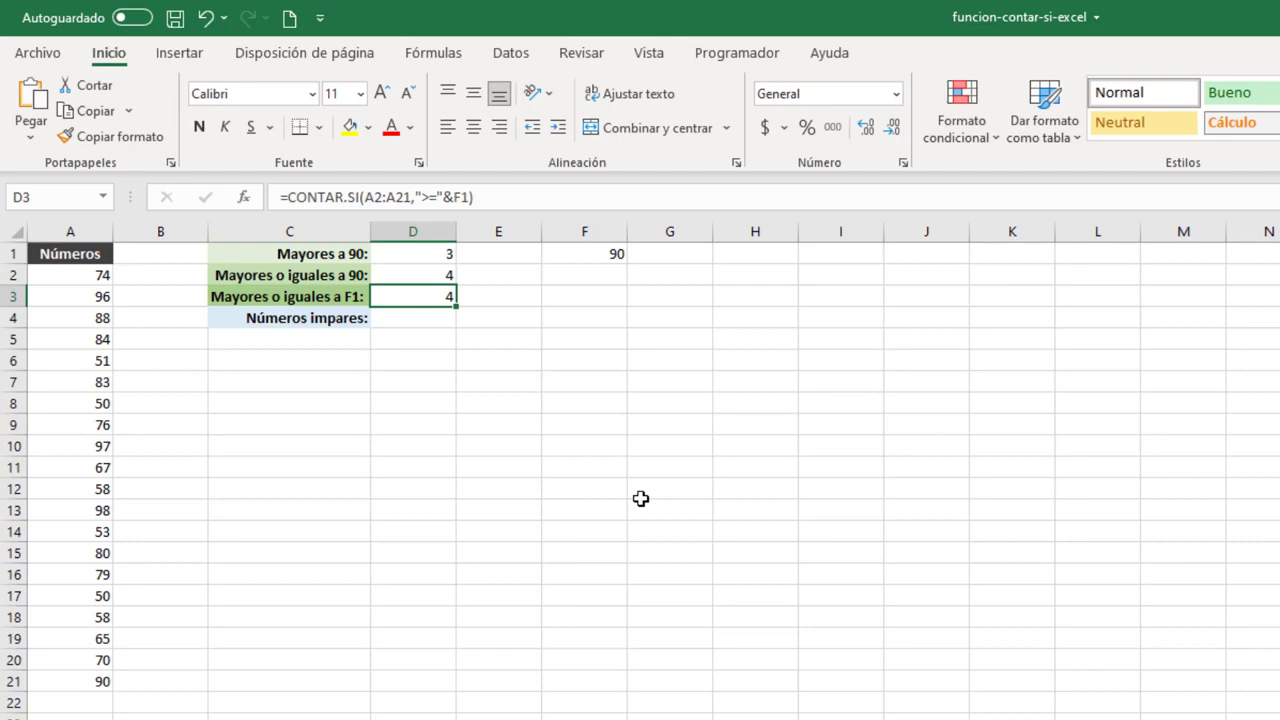
Set the comparison value in F1 to 70 and check the dependent count in D3.
left_click(595, 257)
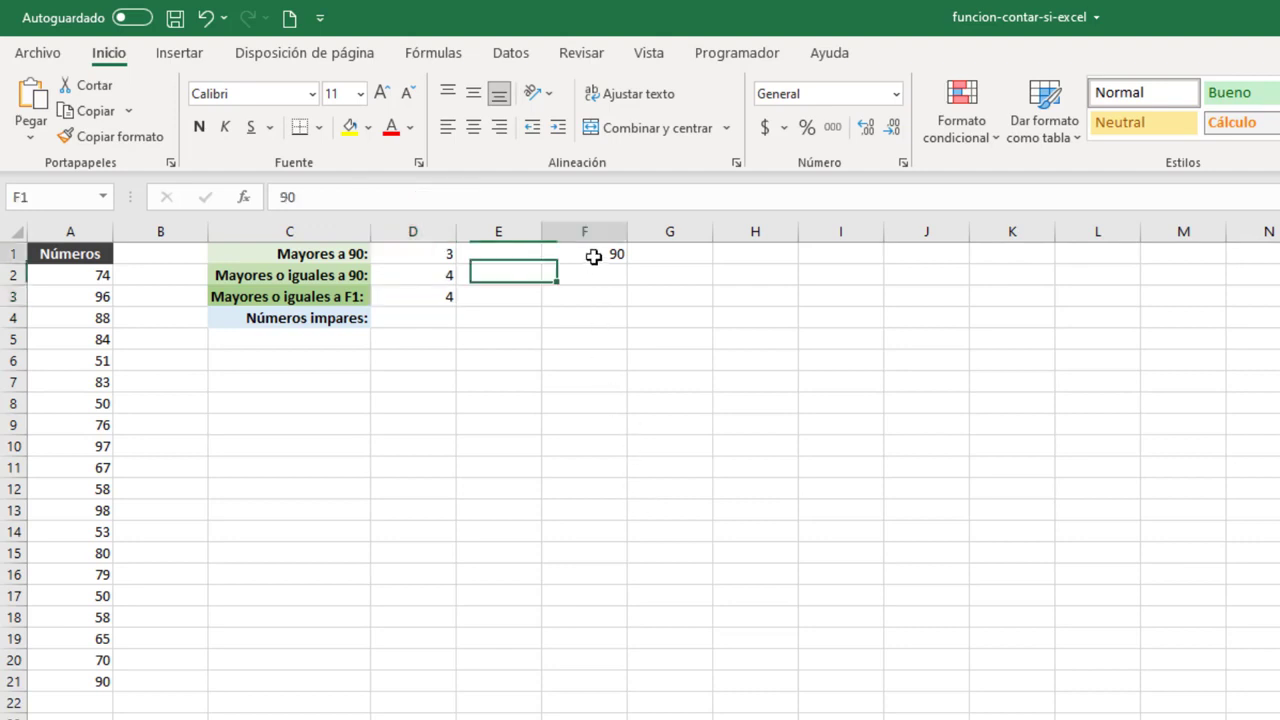
type("70")
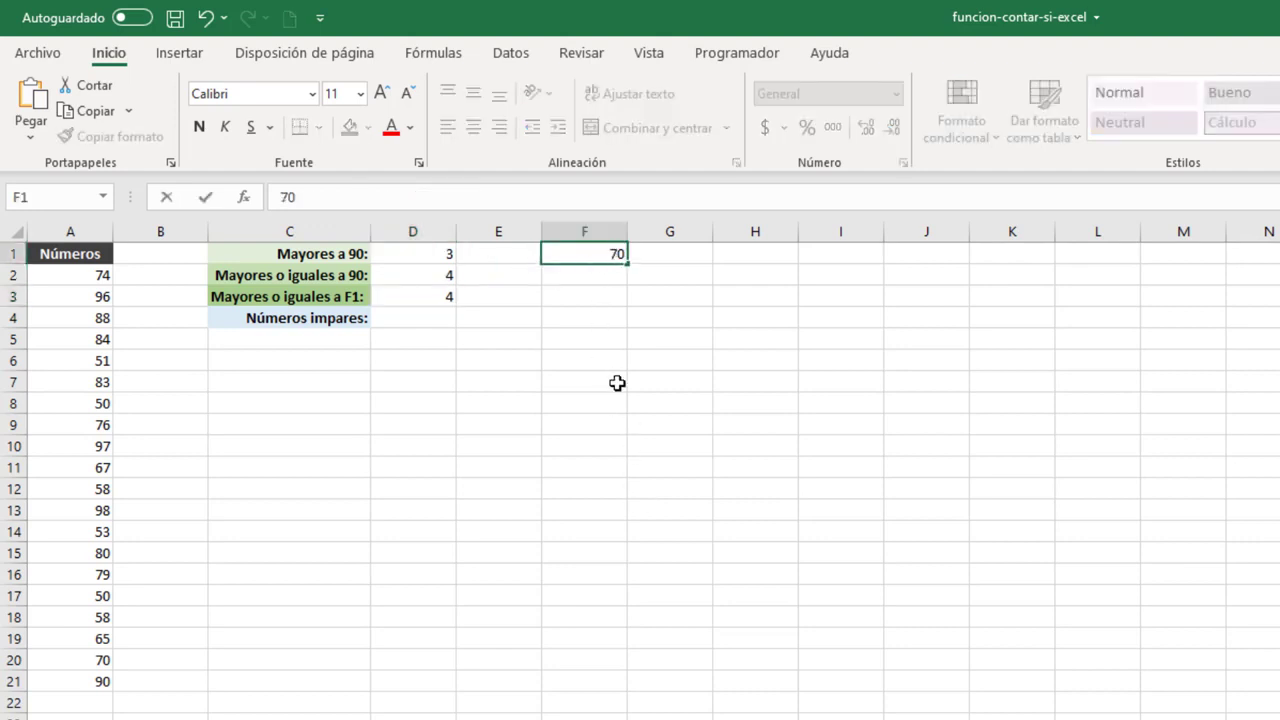
key("Return")
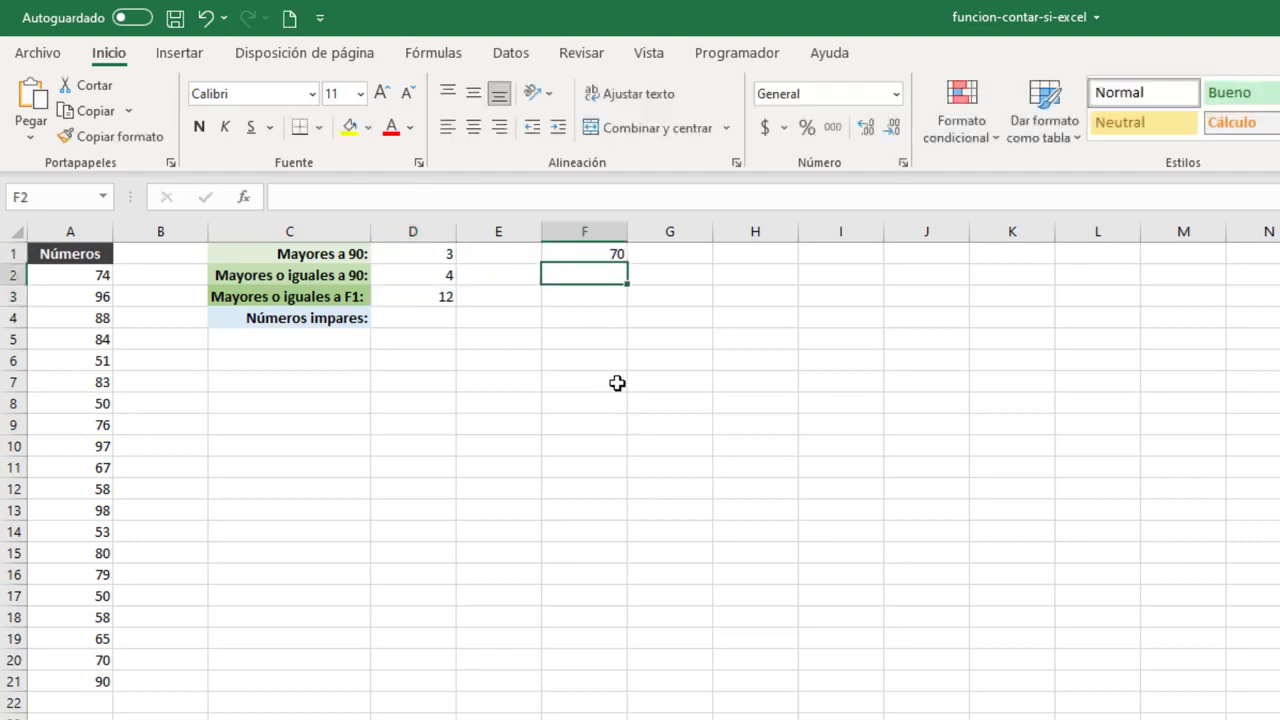
left_click(392, 297)
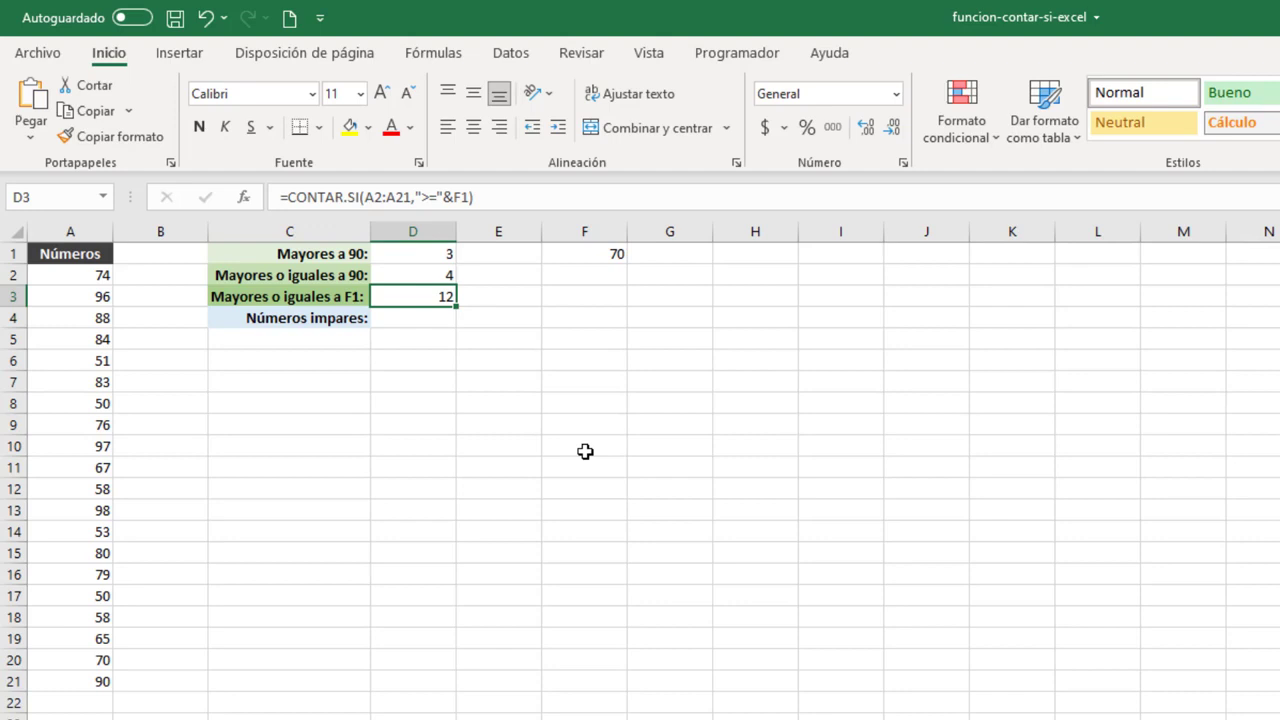
Enter =ES.IMPAR(A2) in B2 and fill it down to B21 to test each number for oddness.
left_click(180, 272)
type("=")
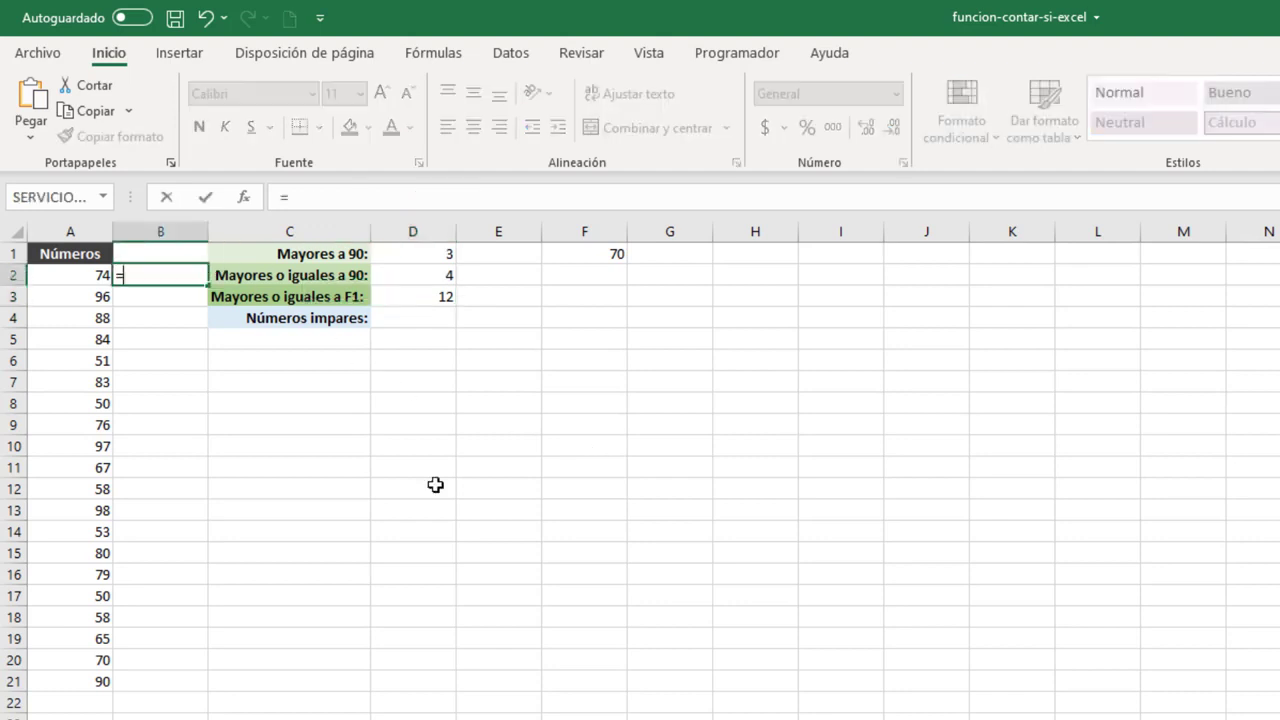
type("ES.IM")
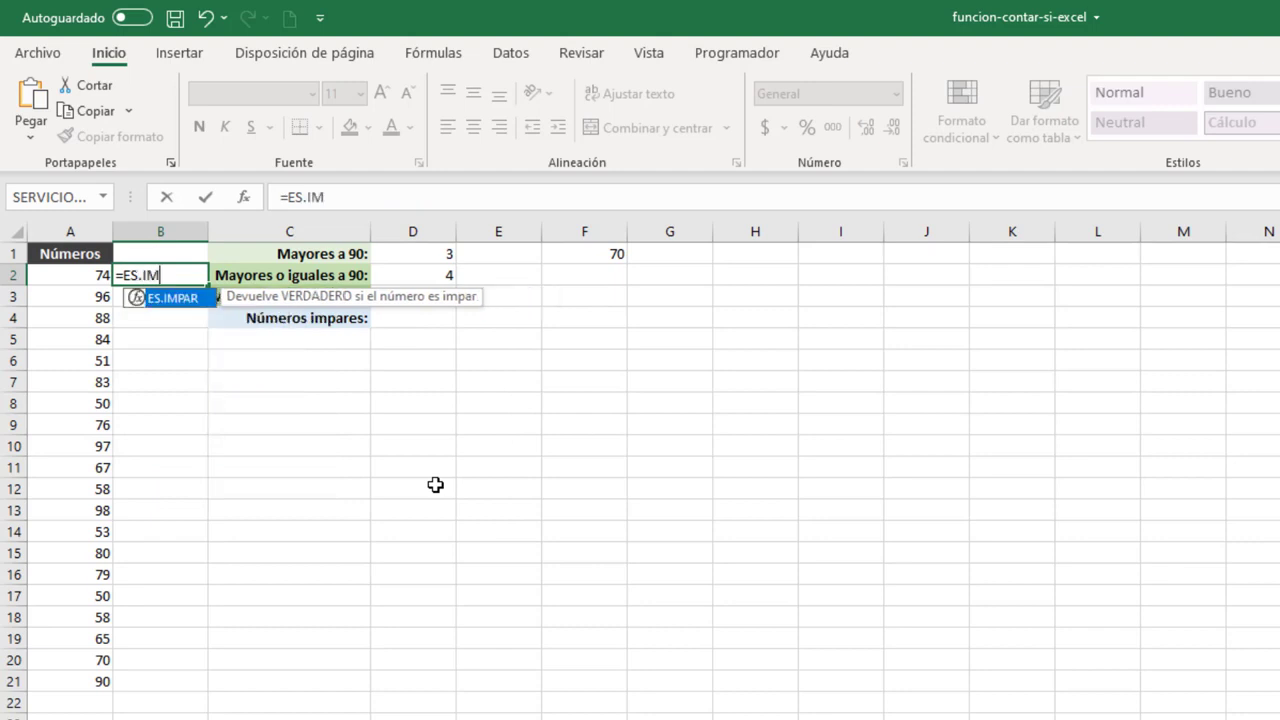
key("Tab")
left_click(97, 279)
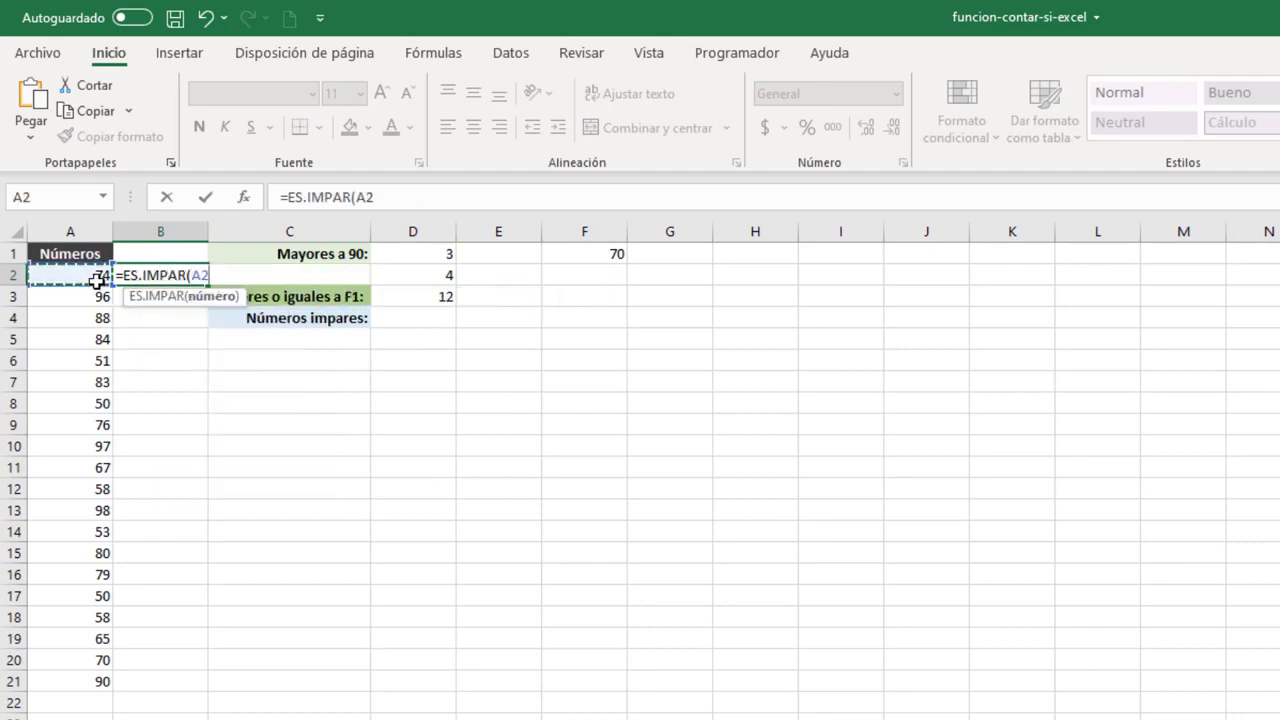
key("Return")
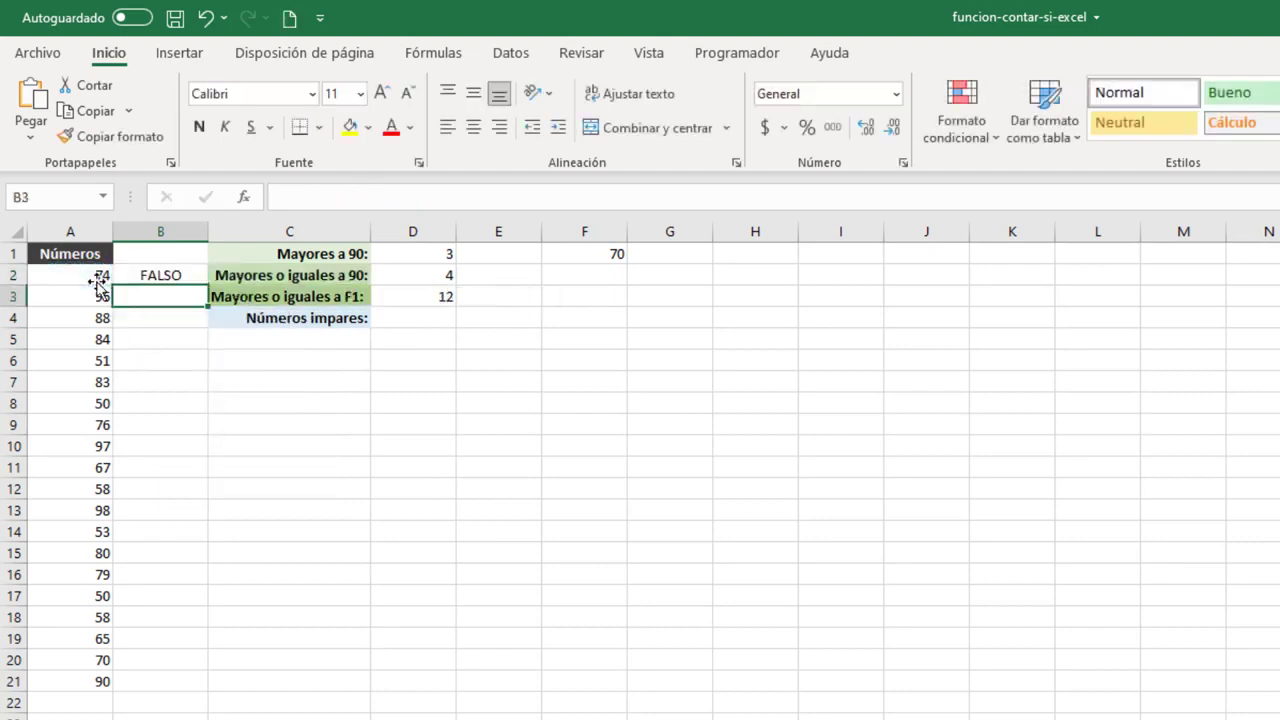
left_click(148, 270)
double_click(207, 289)
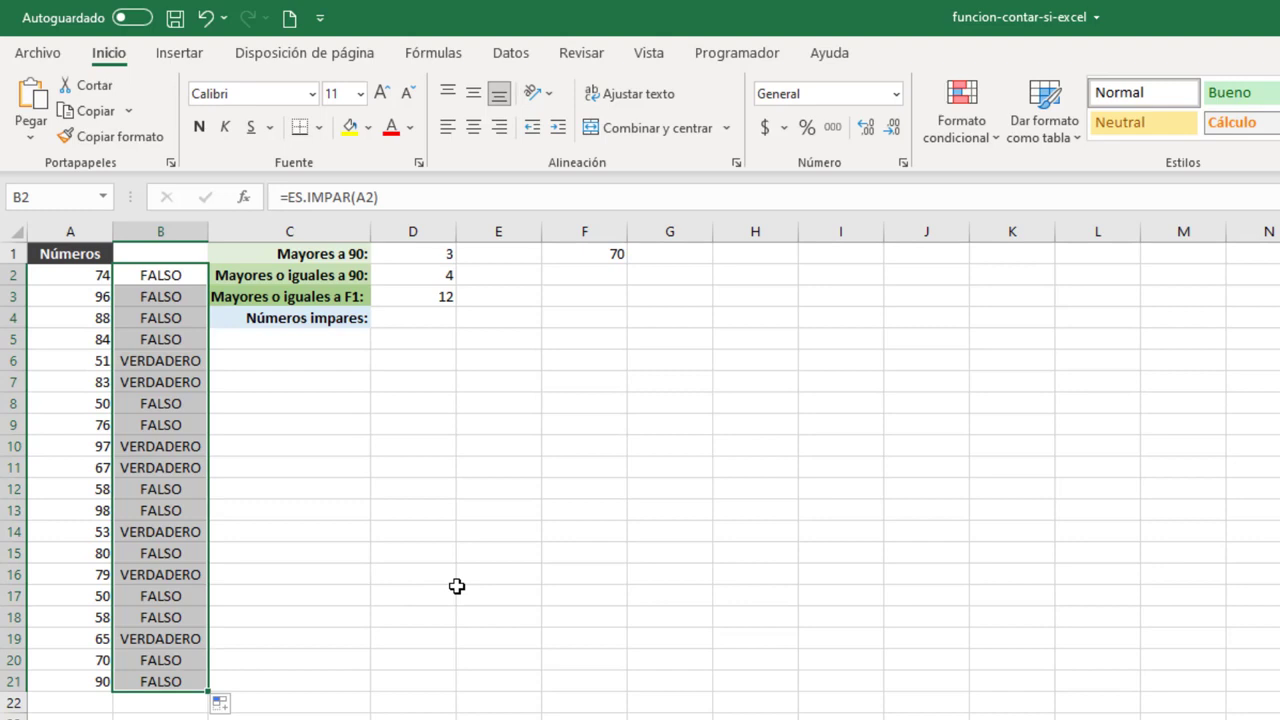
Enter =CONTAR.SI(B2:B21,VERDADERO) in D4 to count the odd numbers.
left_click(396, 320)
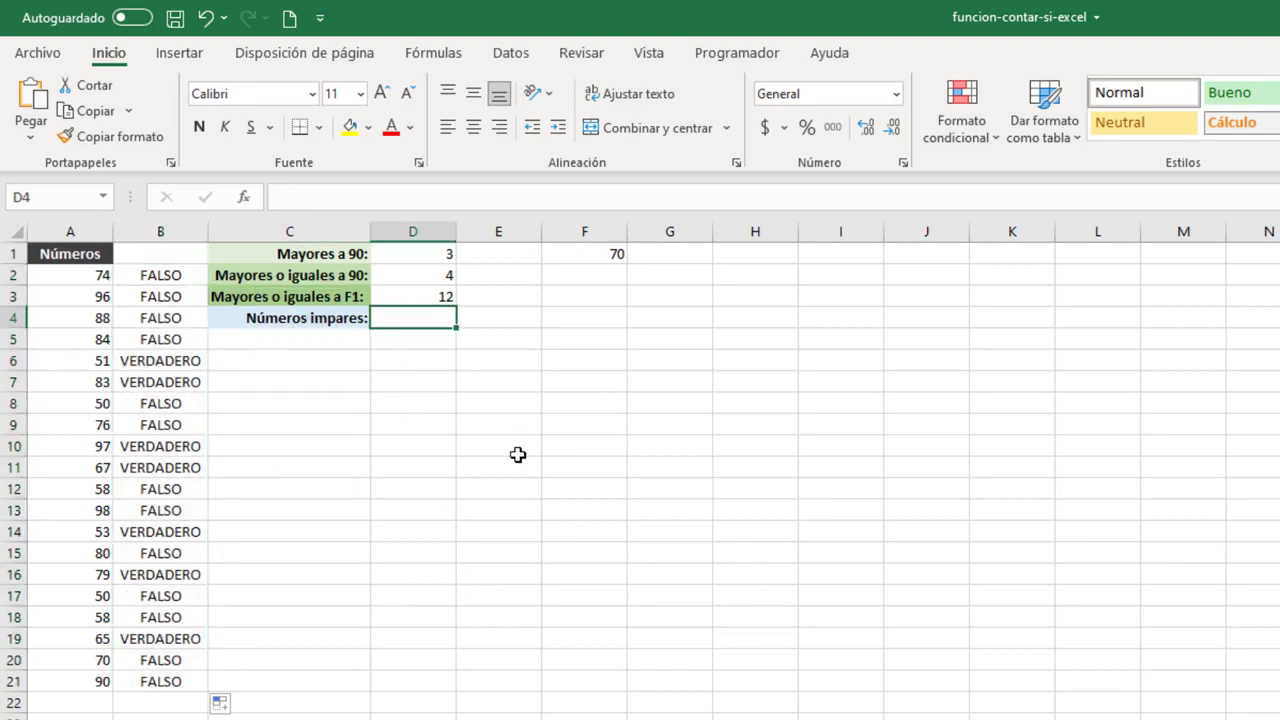
type("=CONT")
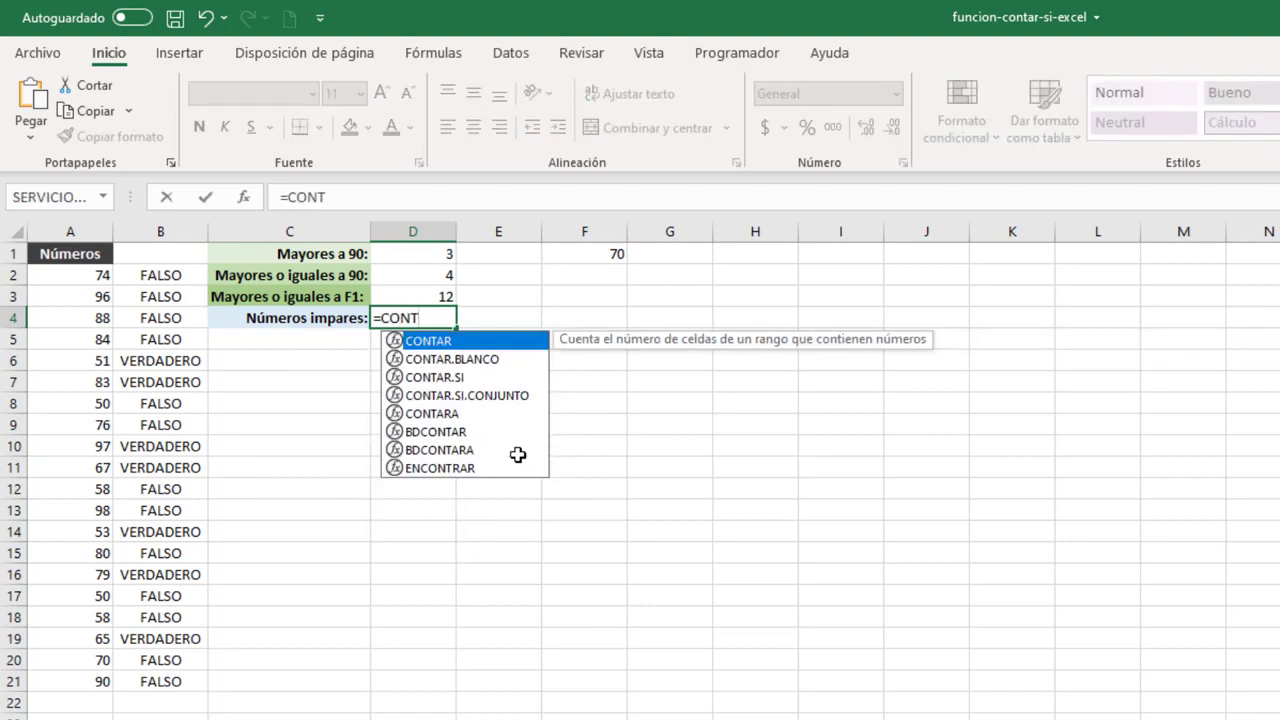
key("Down")
key("Down")
key("Tab")
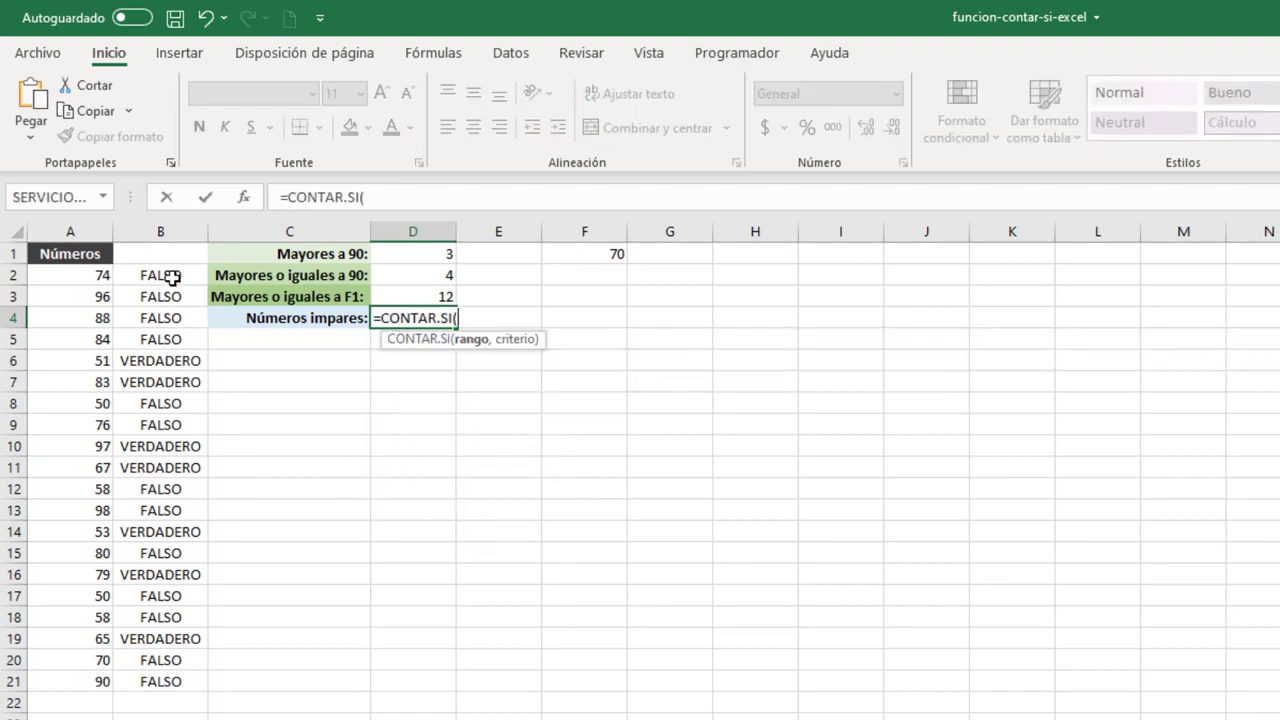
left_click_drag(172, 278, 188, 680)
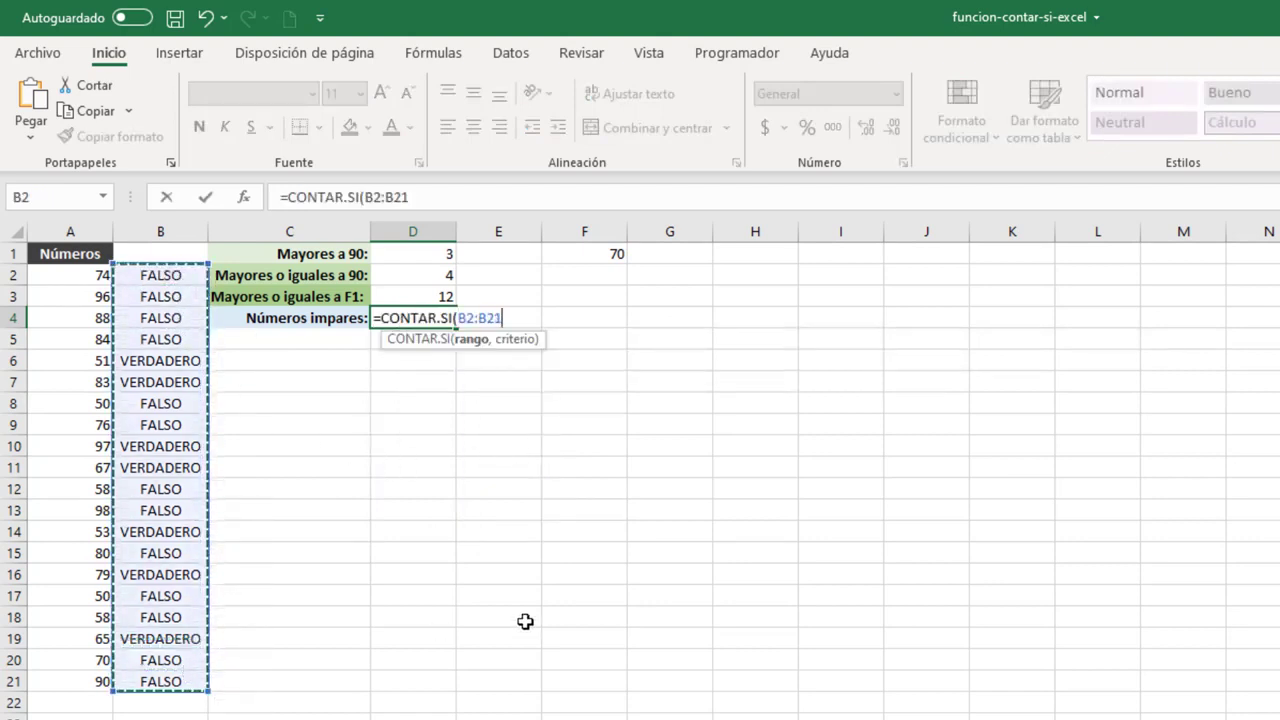
type(",")
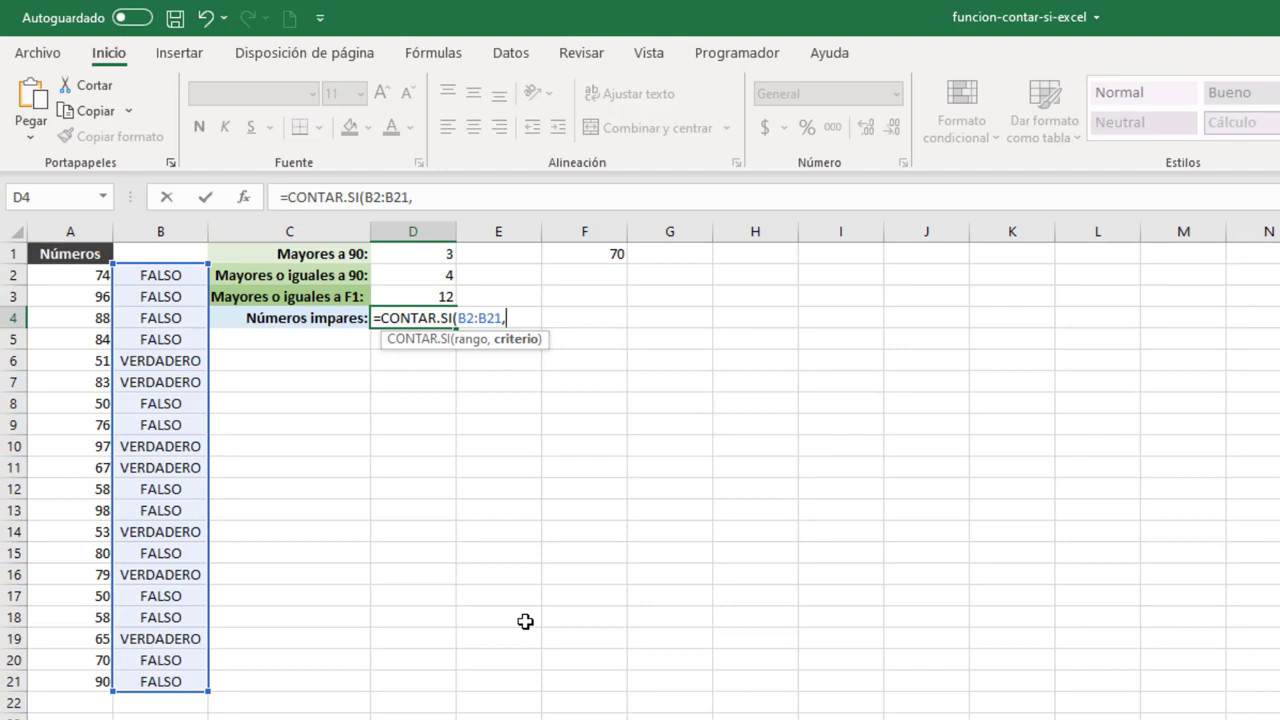
type("VER")
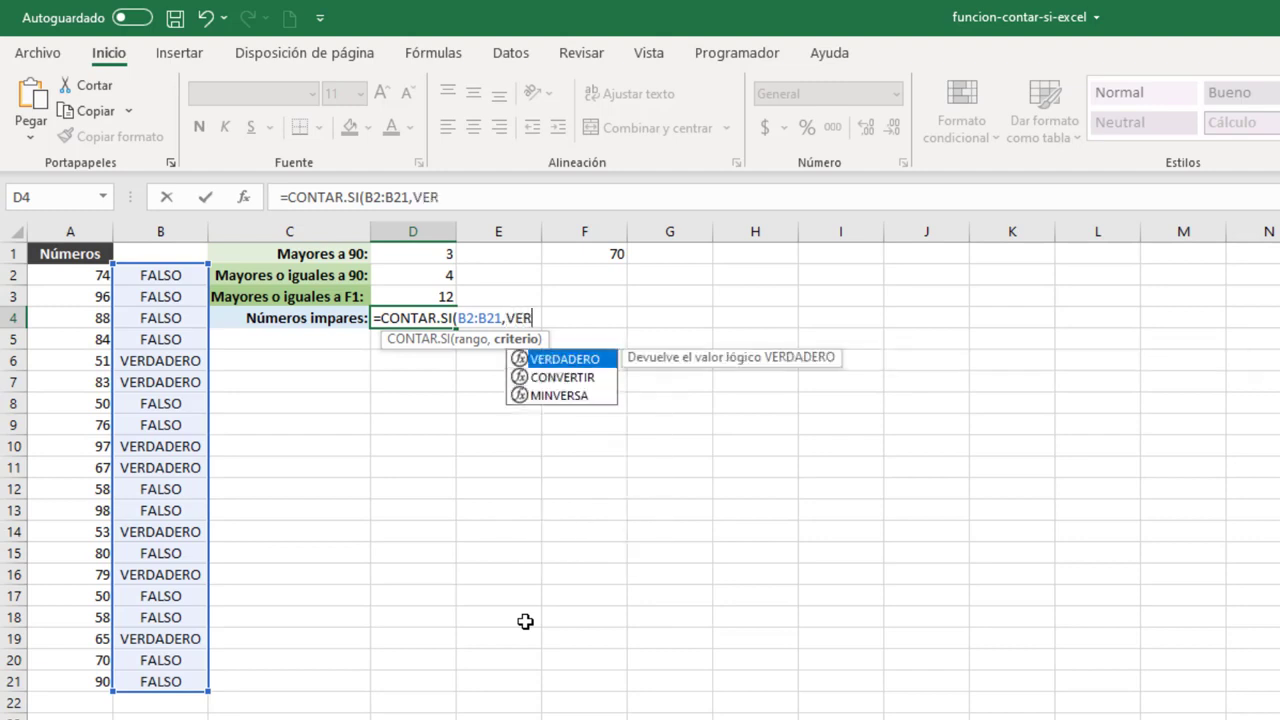
double_click(585, 360)
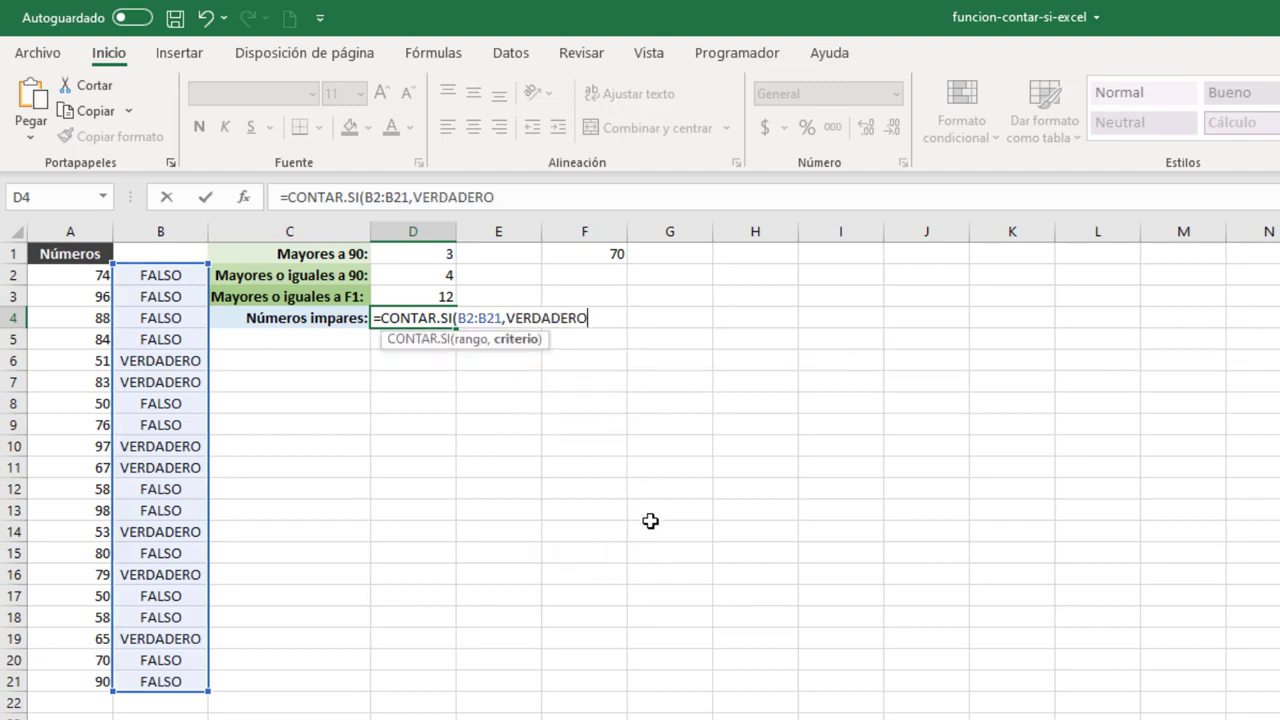
type(")")
key("Return")
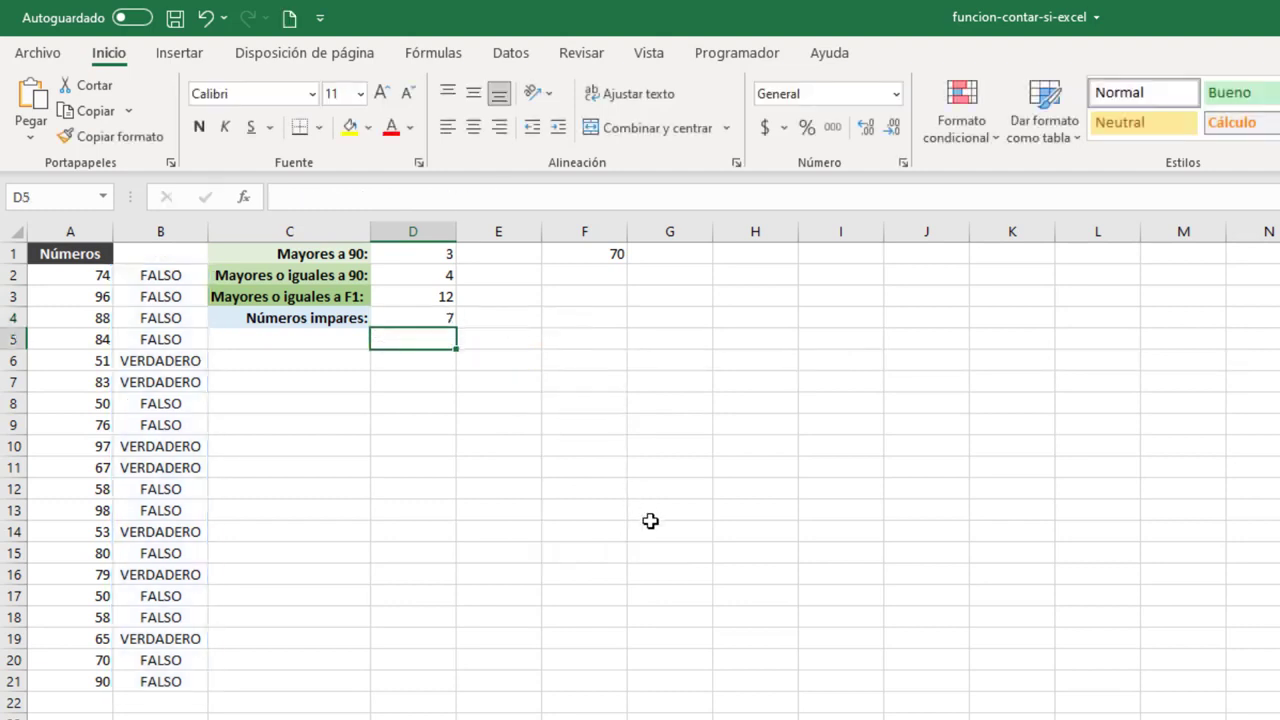
key("Up")
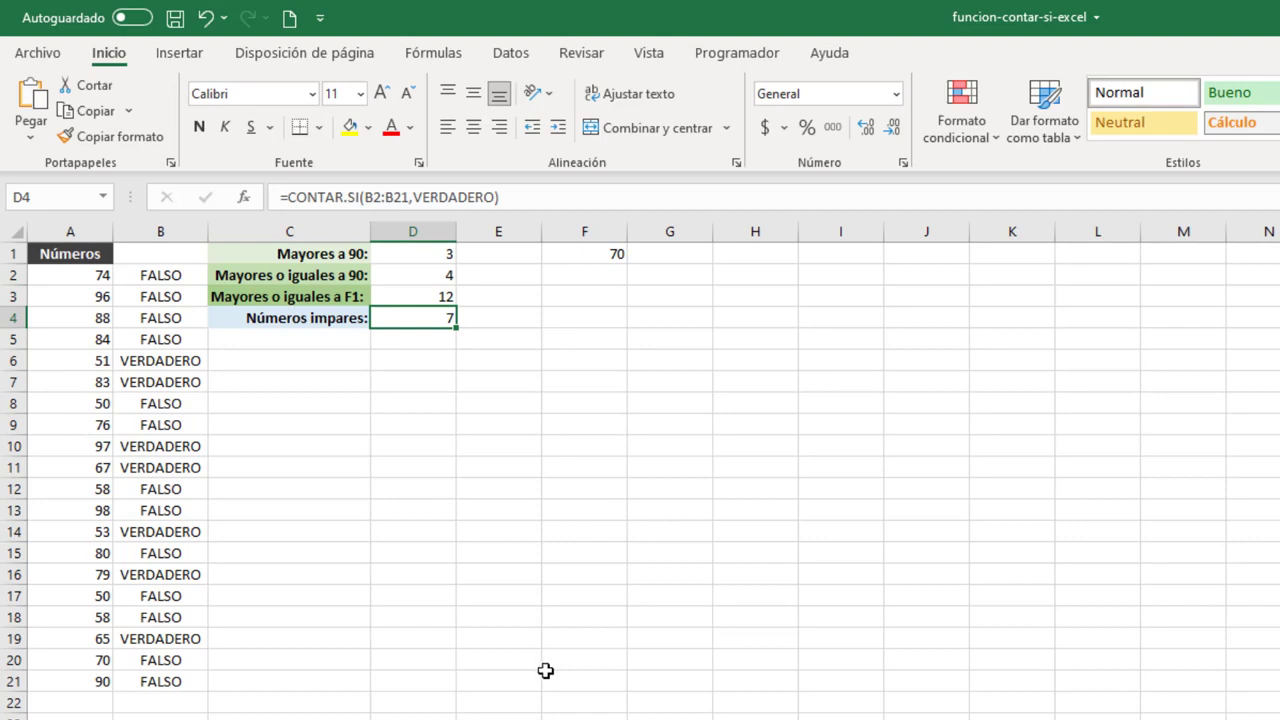
On the next worksheet, enter =CONTAR.SI($A$2:$A$21,"="&C2) in D2 to count the first name under Método 1.
key("ctrl+Page_Down")
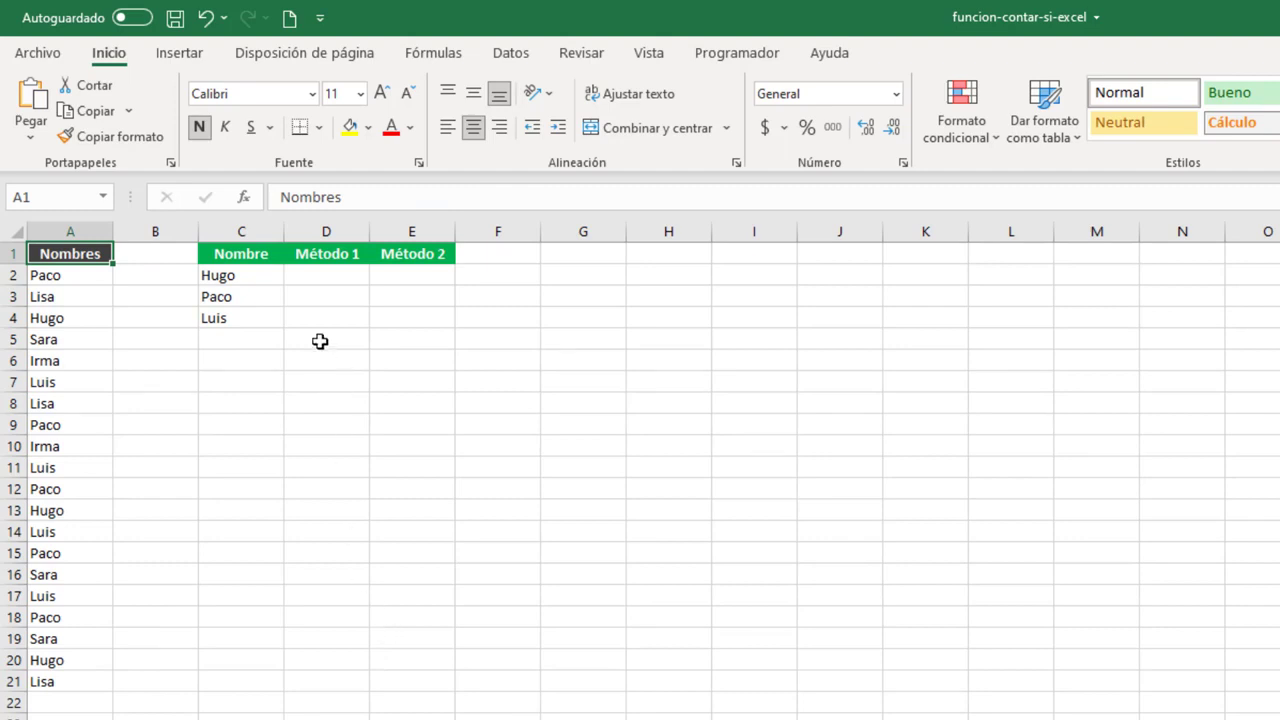
left_click(315, 279)
type("=CONT")
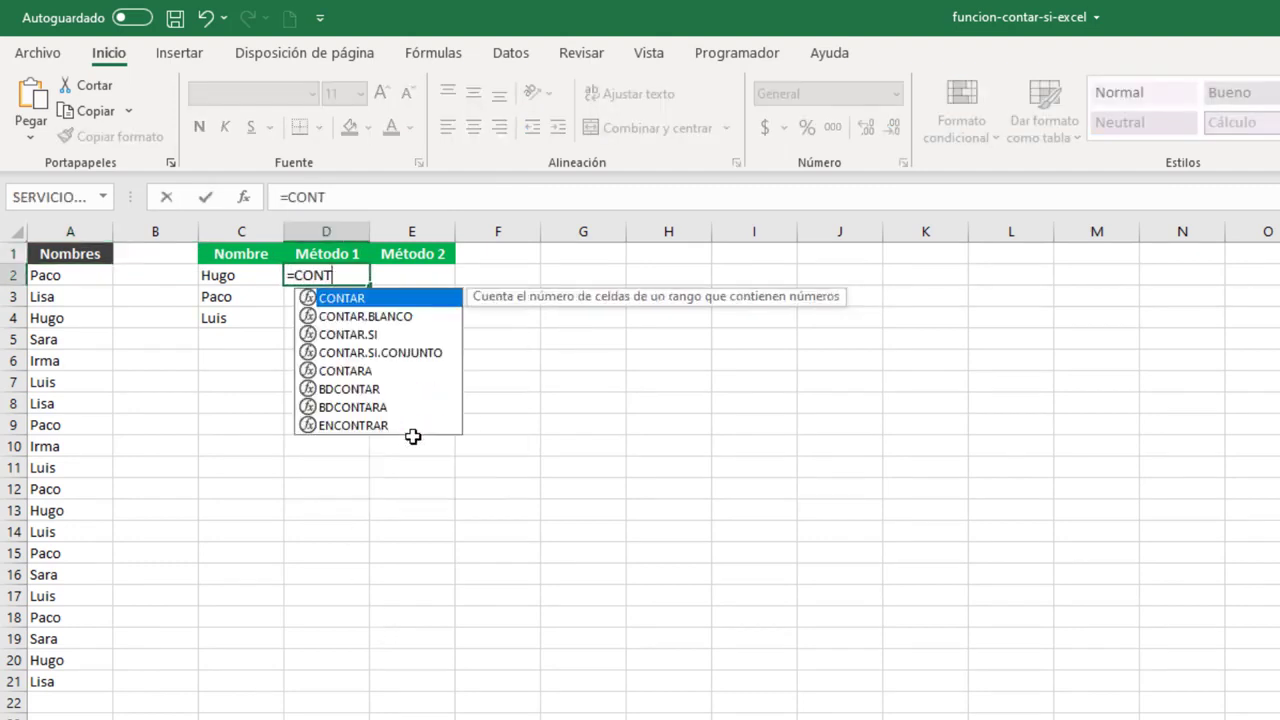
key("Down")
key("Down")
key("Tab")
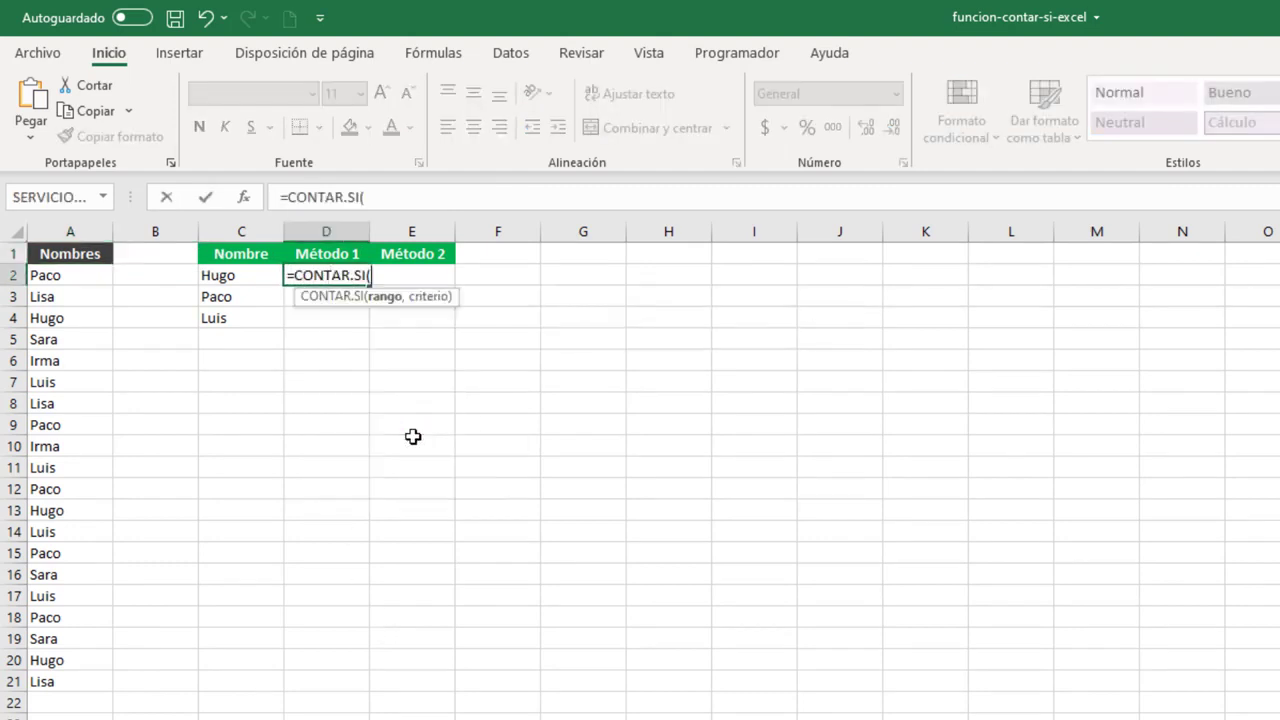
left_click_drag(69, 274, 80, 686)
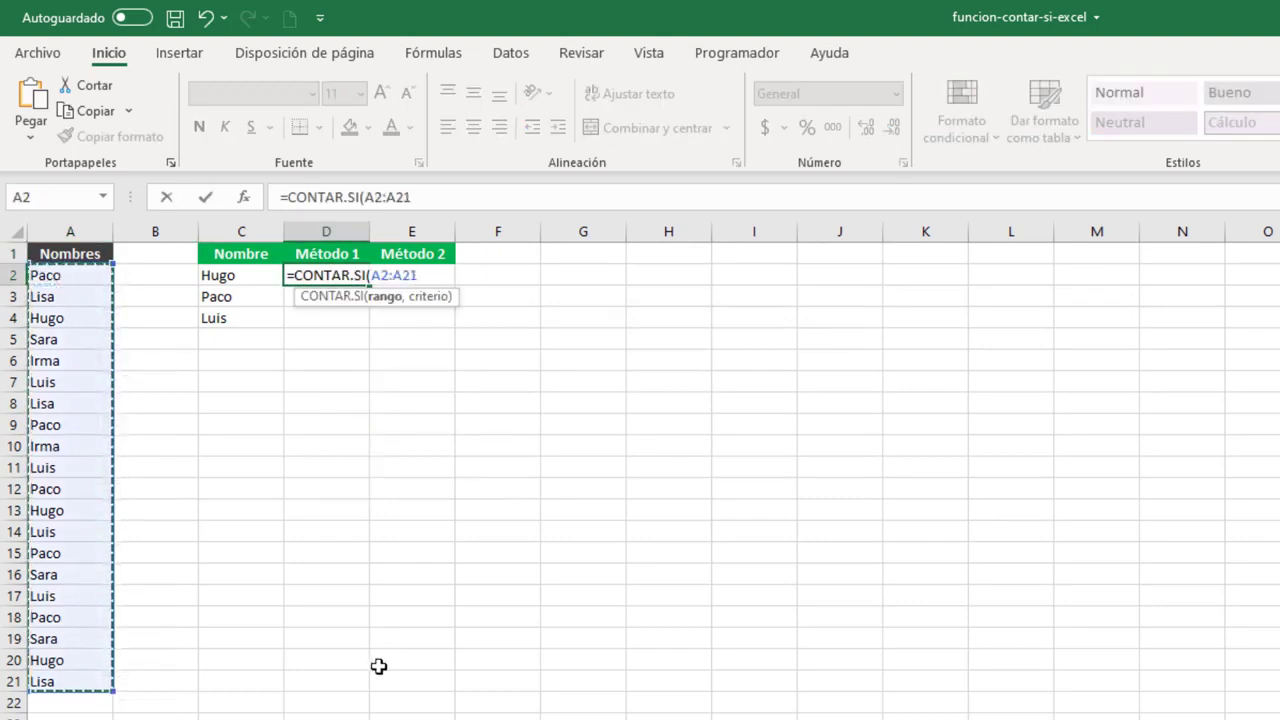
key("F4")
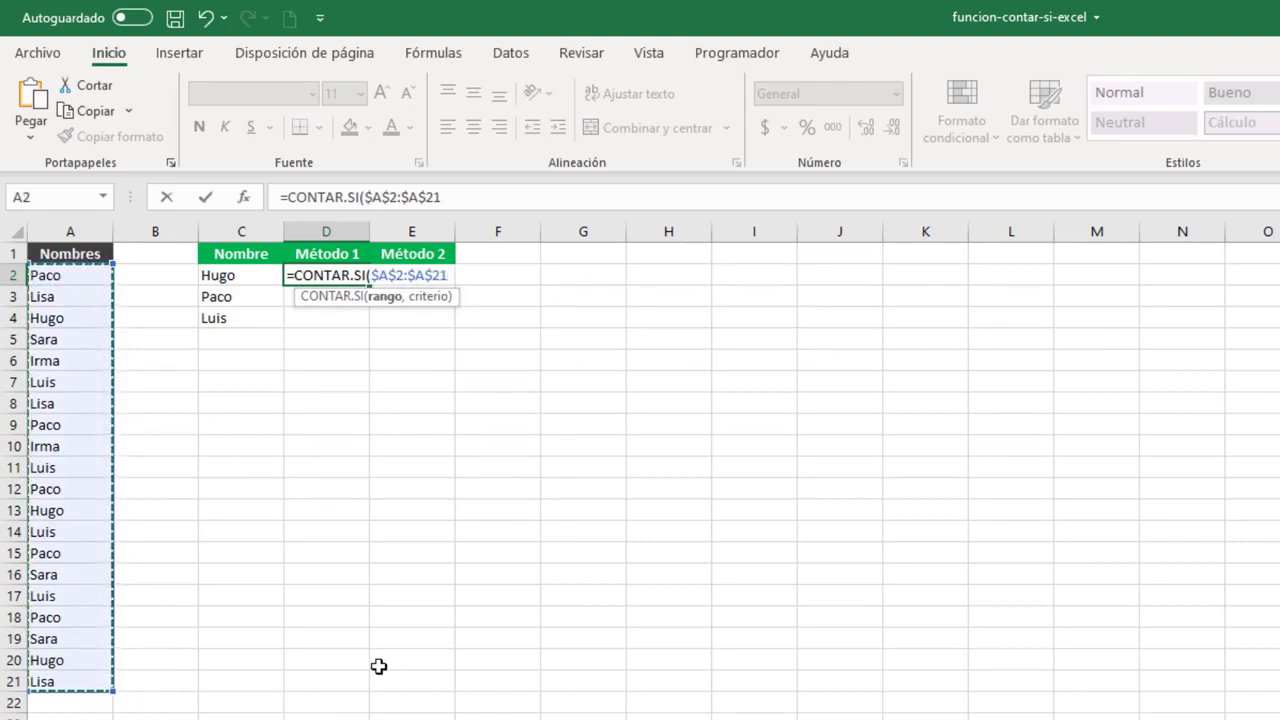
type(",")
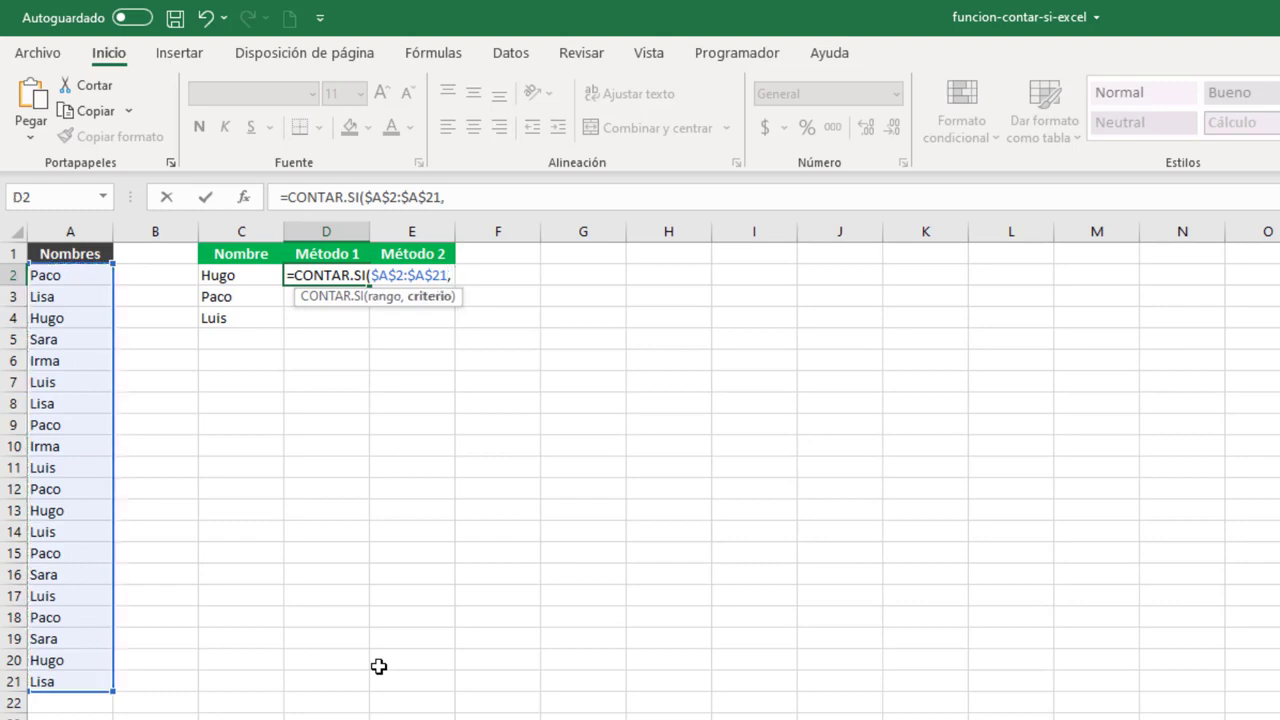
type("\"=\"&")
left_click(236, 279)
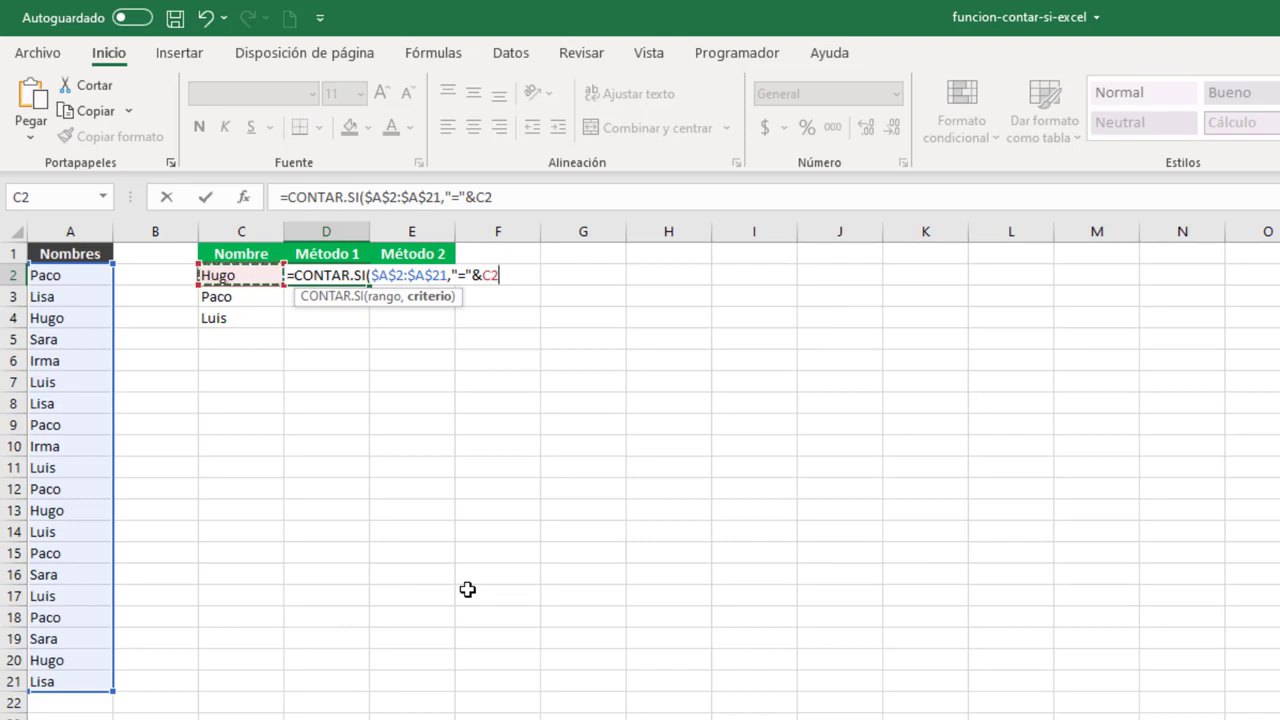
type(")")
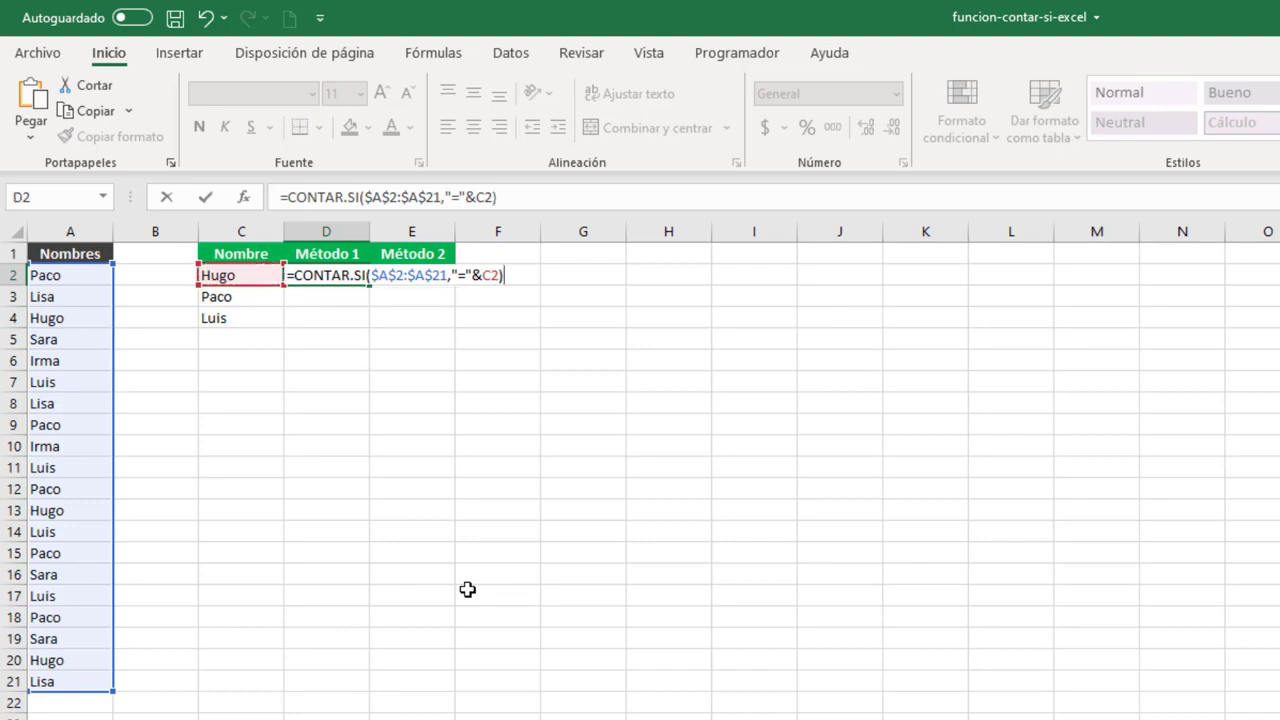
key("Return")
Fill the Método 1 formula from D2 down to D4 and check the copied formulas in D3 and D4.
left_click(325, 279)
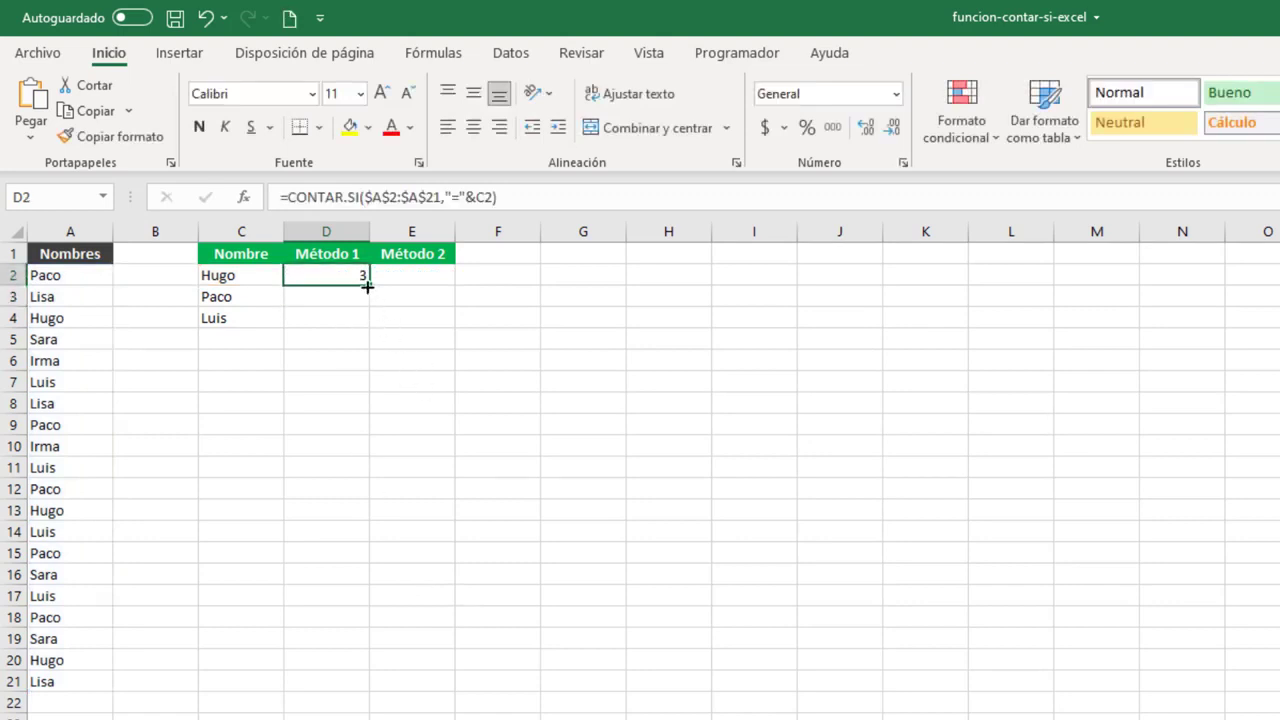
left_click_drag(368, 285, 365, 324)
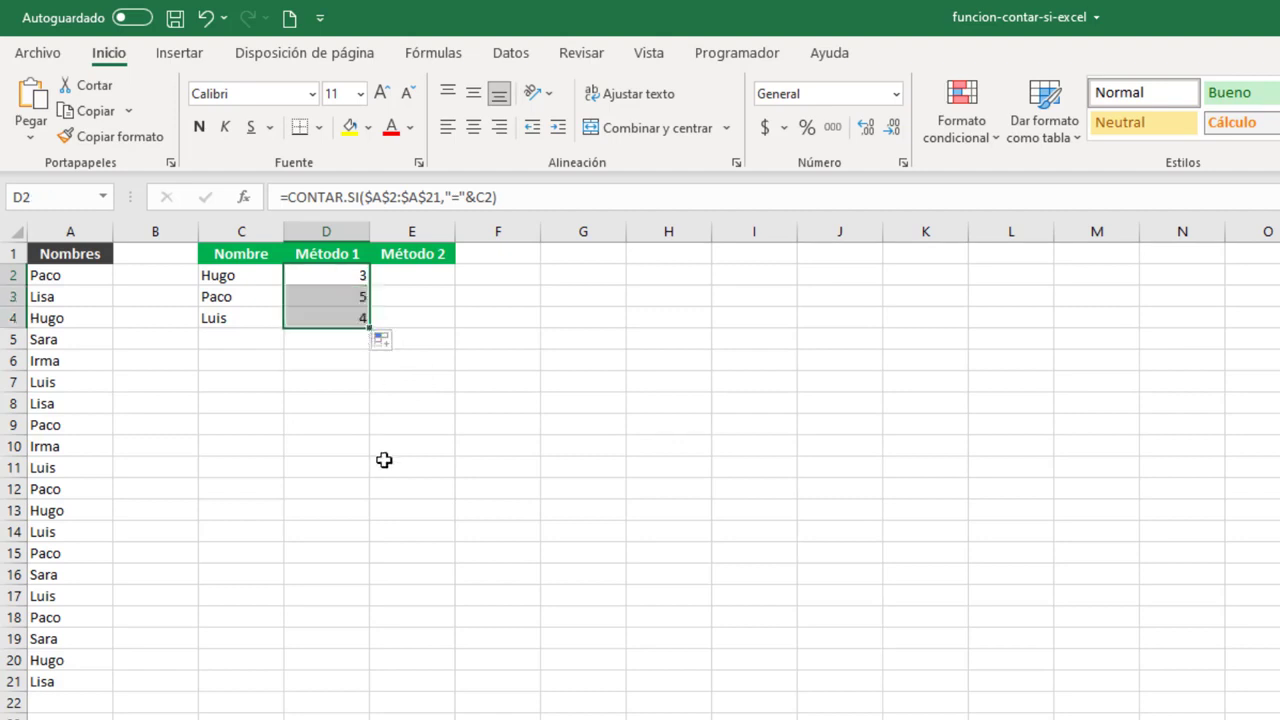
left_click(316, 299)
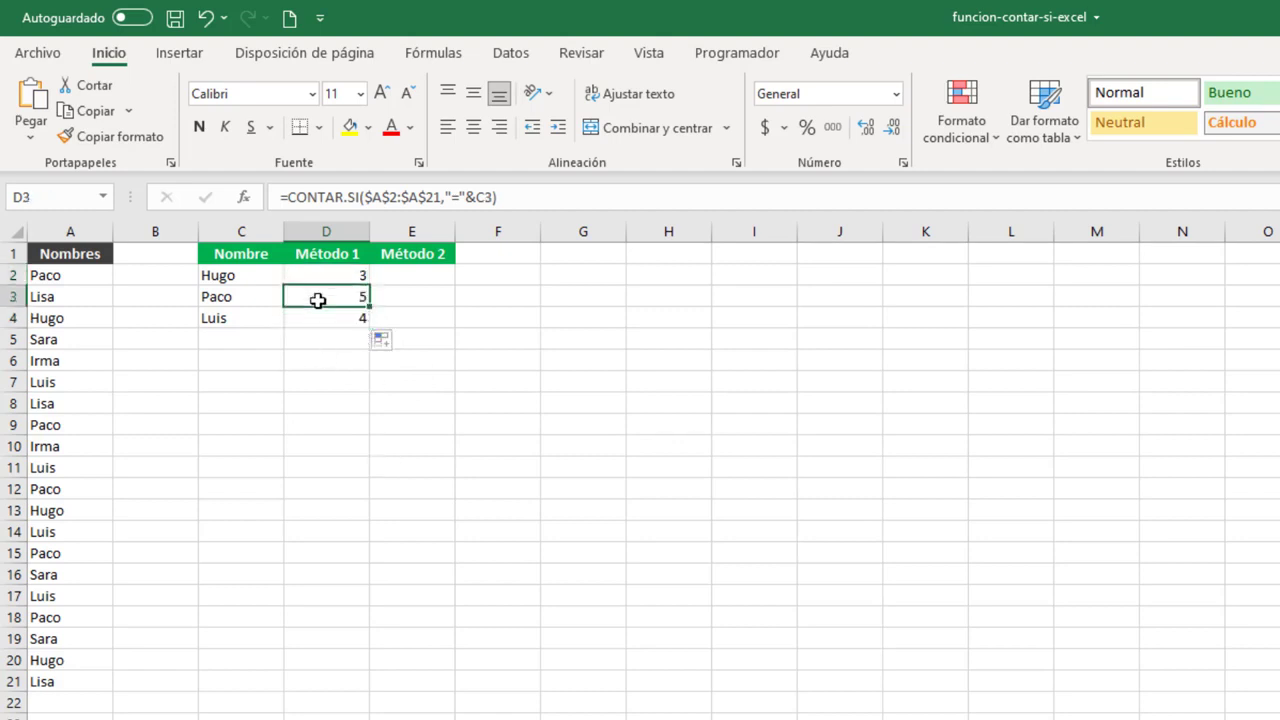
left_click(326, 318)
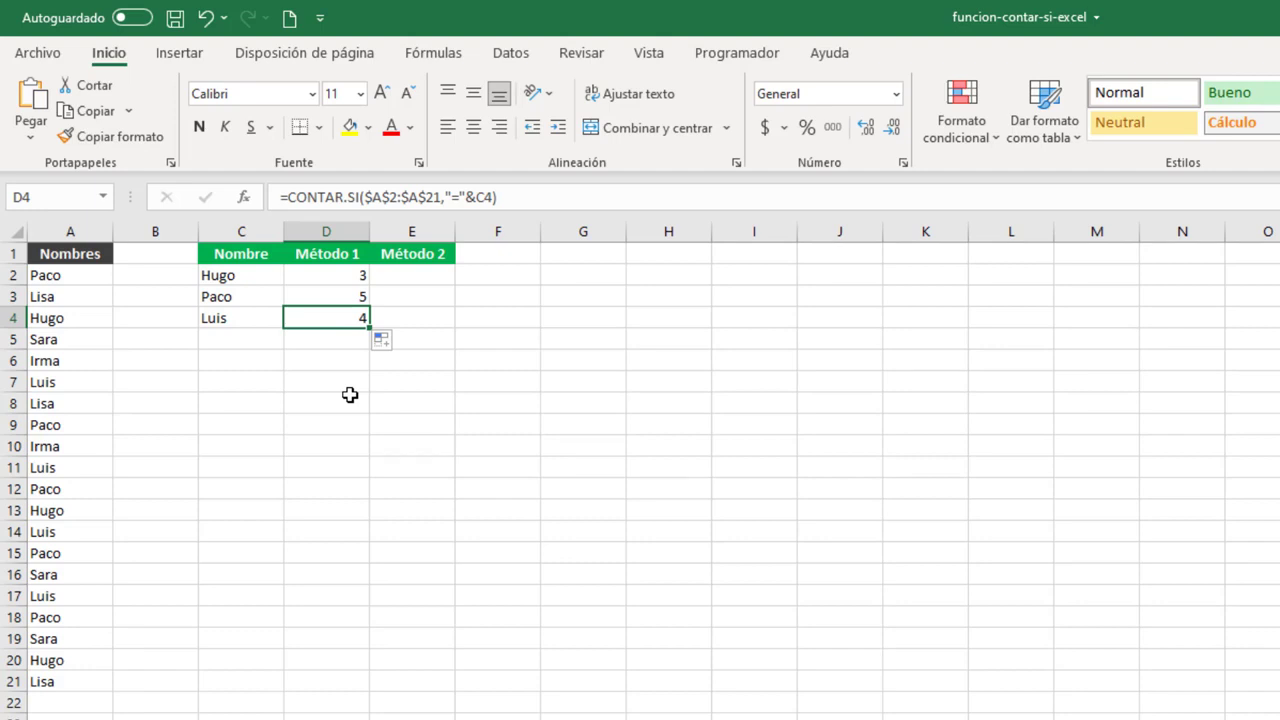
Enter =CONTAR.SI($A$2:$A$21,C2) in E2 to count the first name under Método 2 without an operator.
left_click(402, 275)
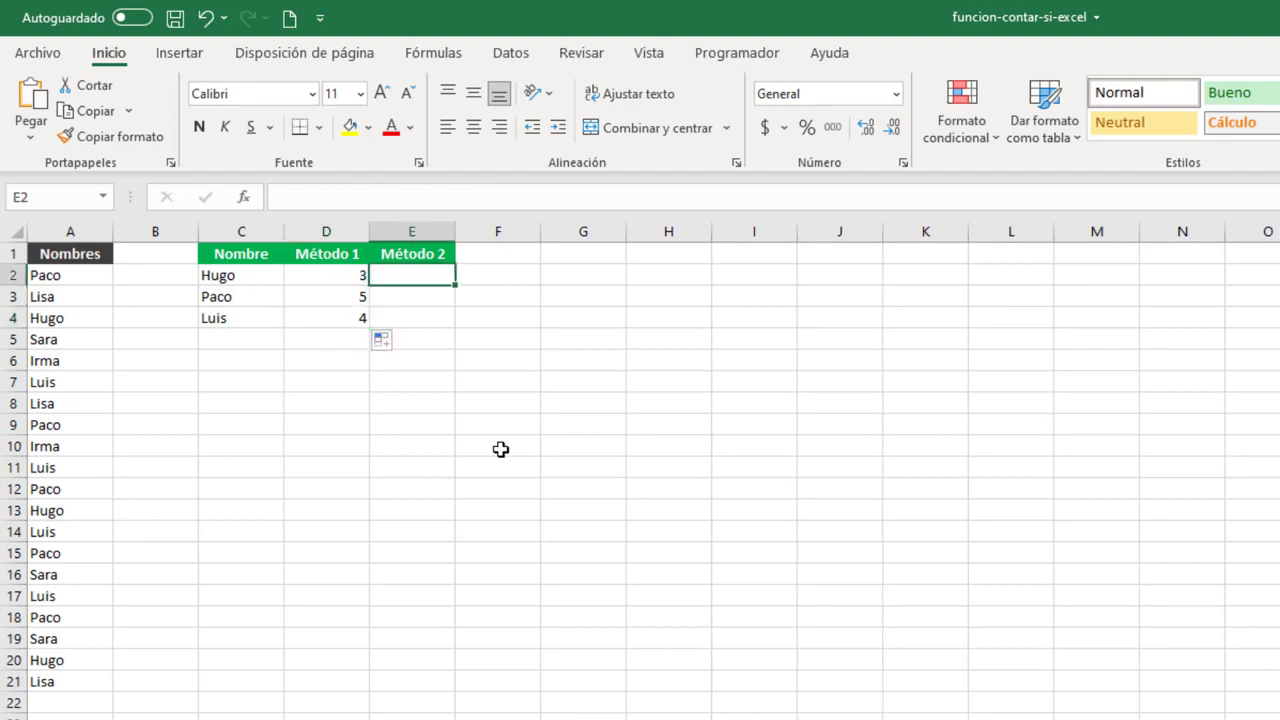
type("=CONT")
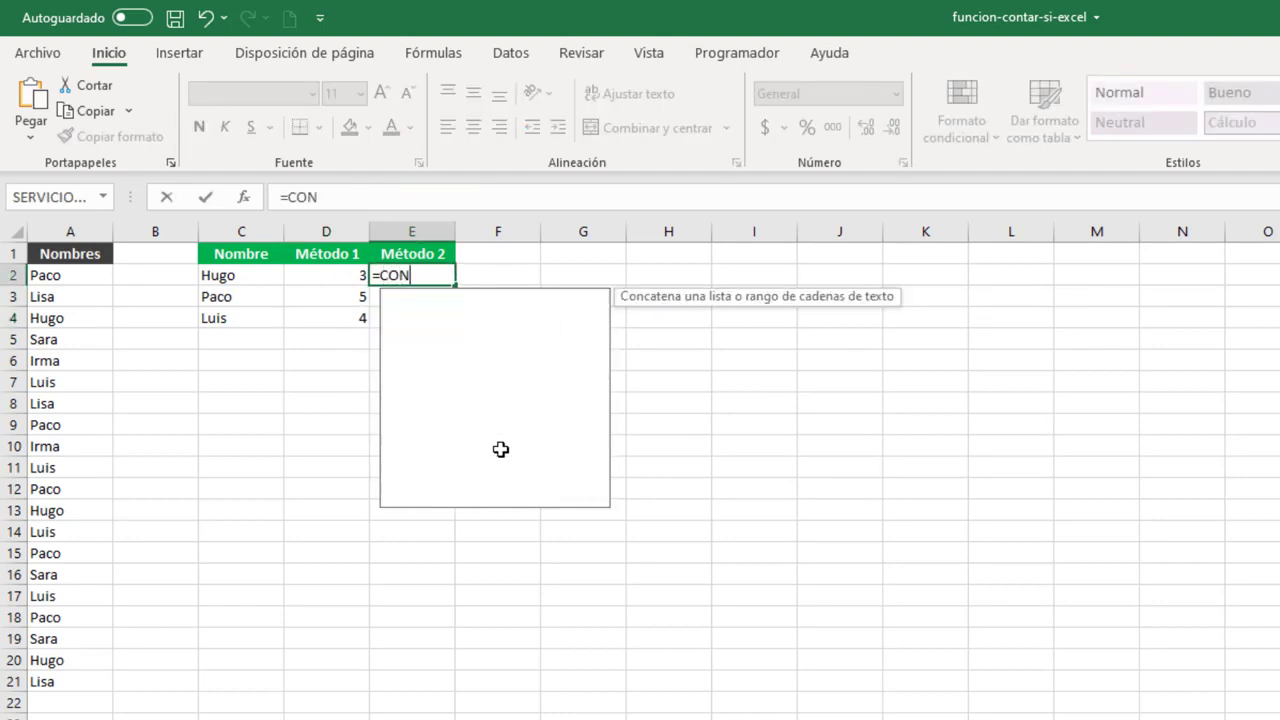
key("Down")
key("Down")
key("Tab")
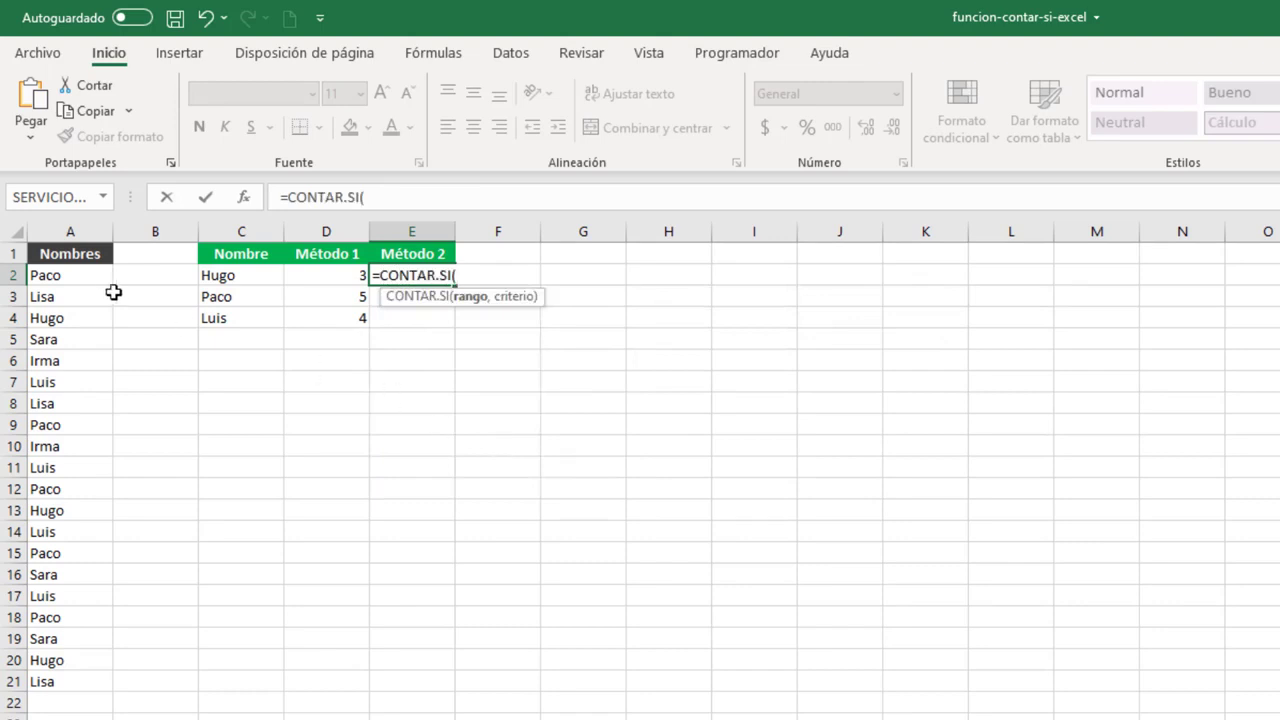
left_click_drag(78, 275, 80, 681)
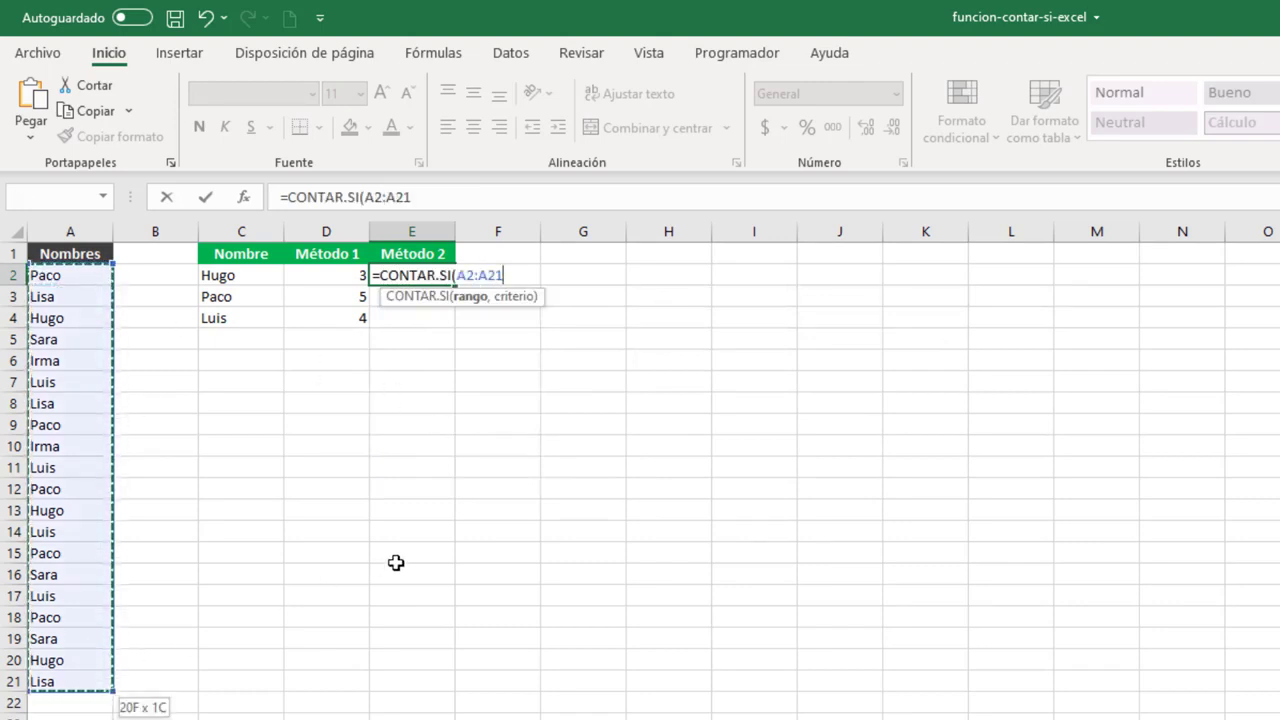
key("F4")
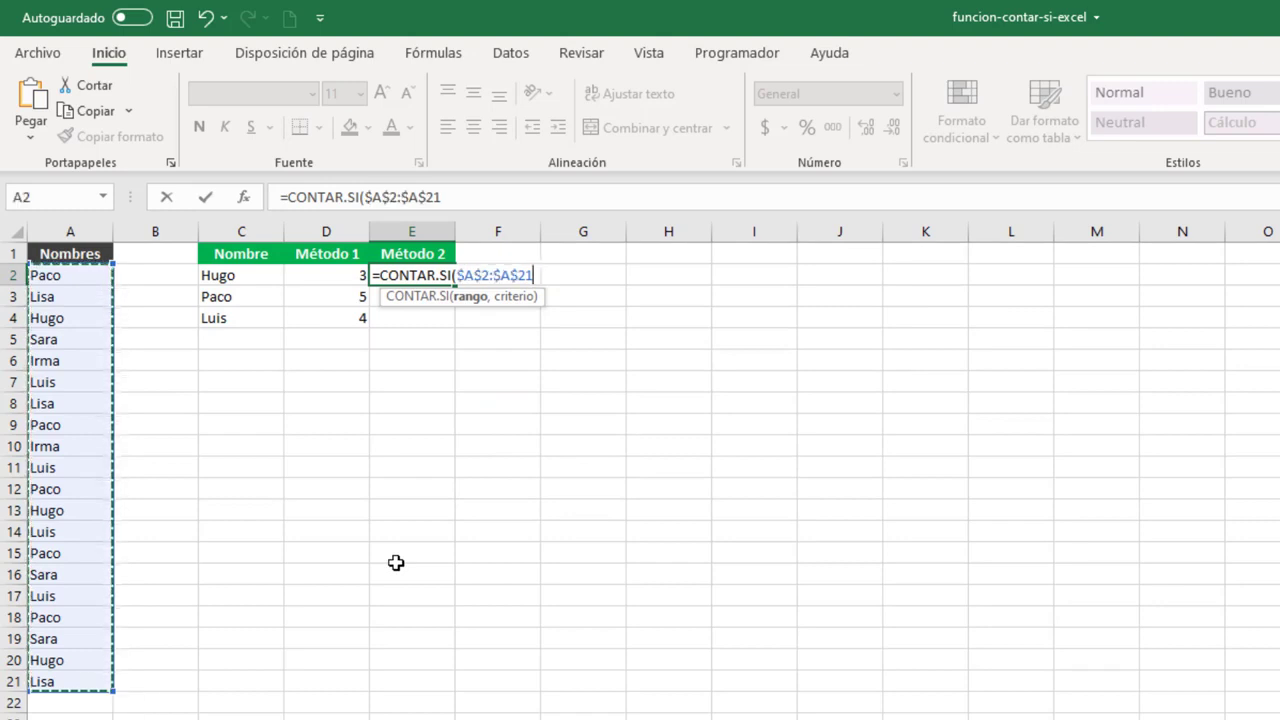
type(",")
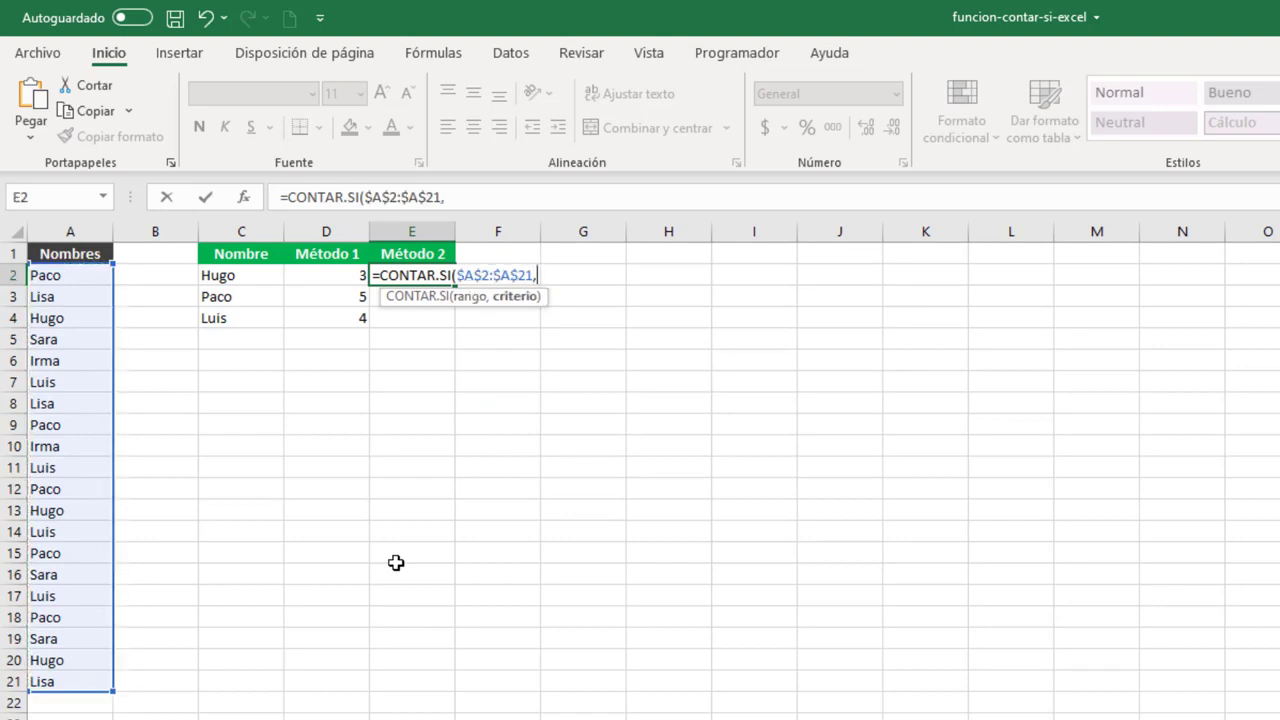
left_click(222, 277)
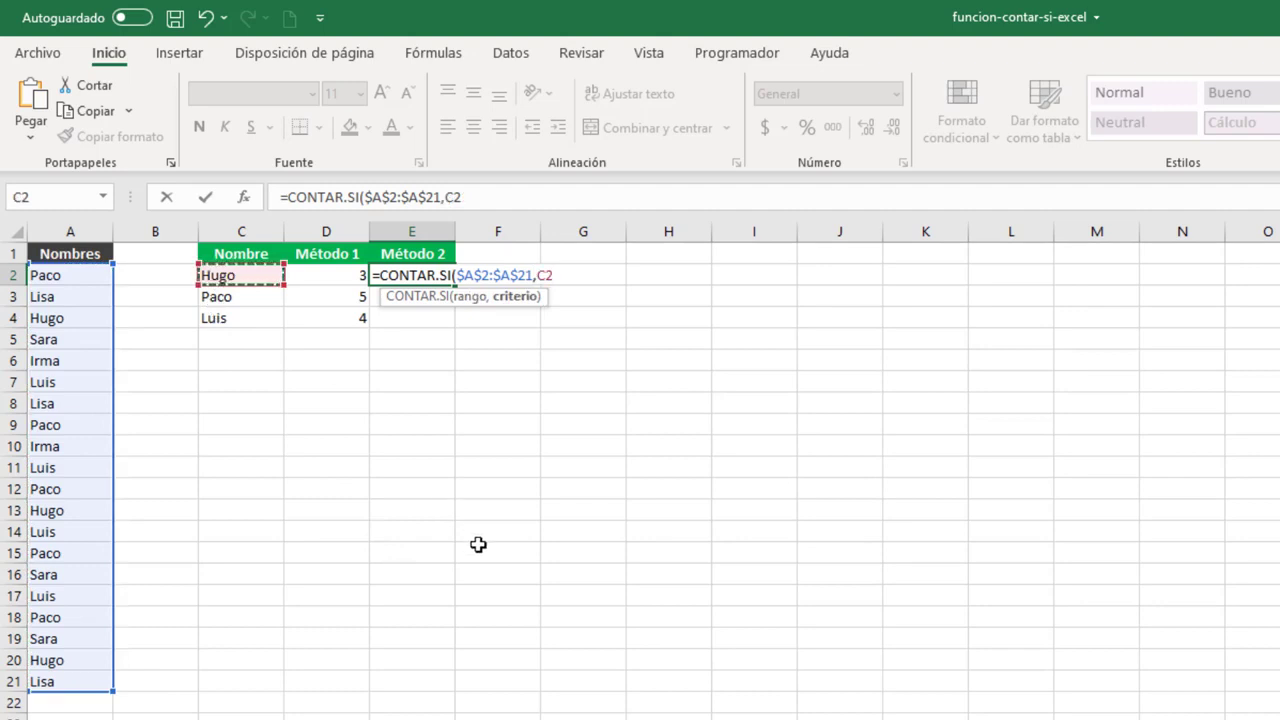
type(")")
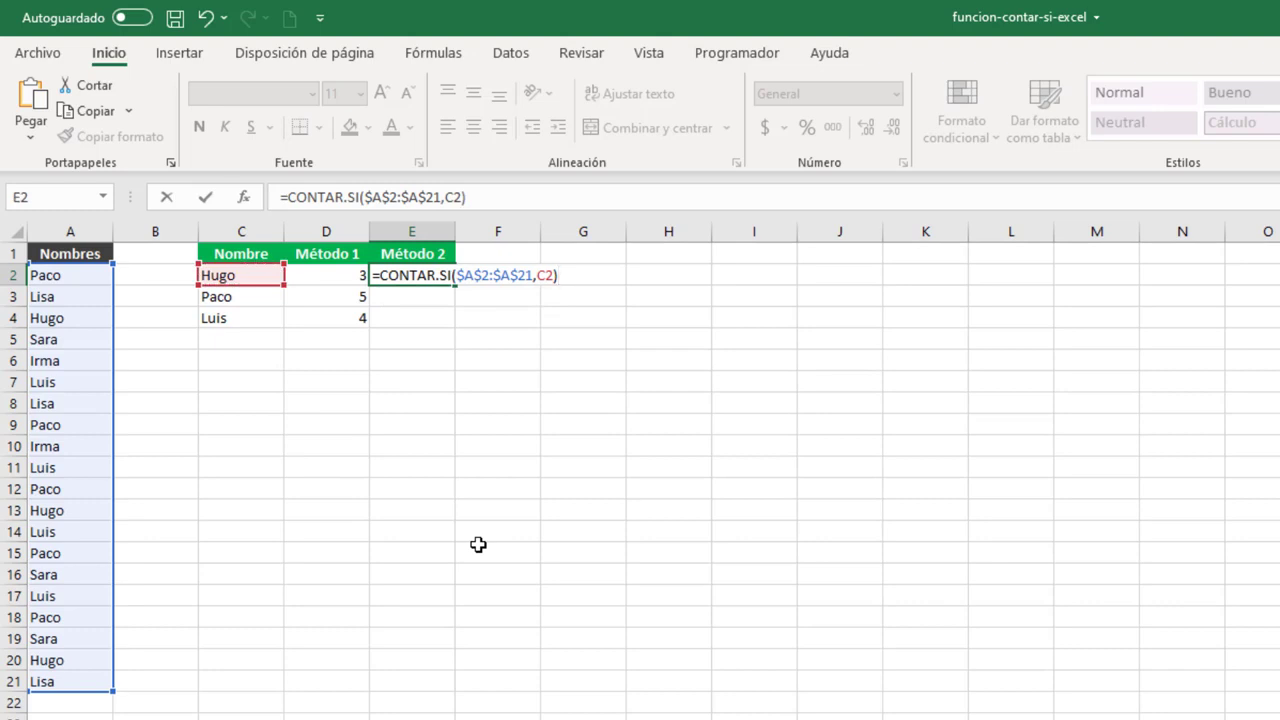
key("Return")
left_click(422, 276)
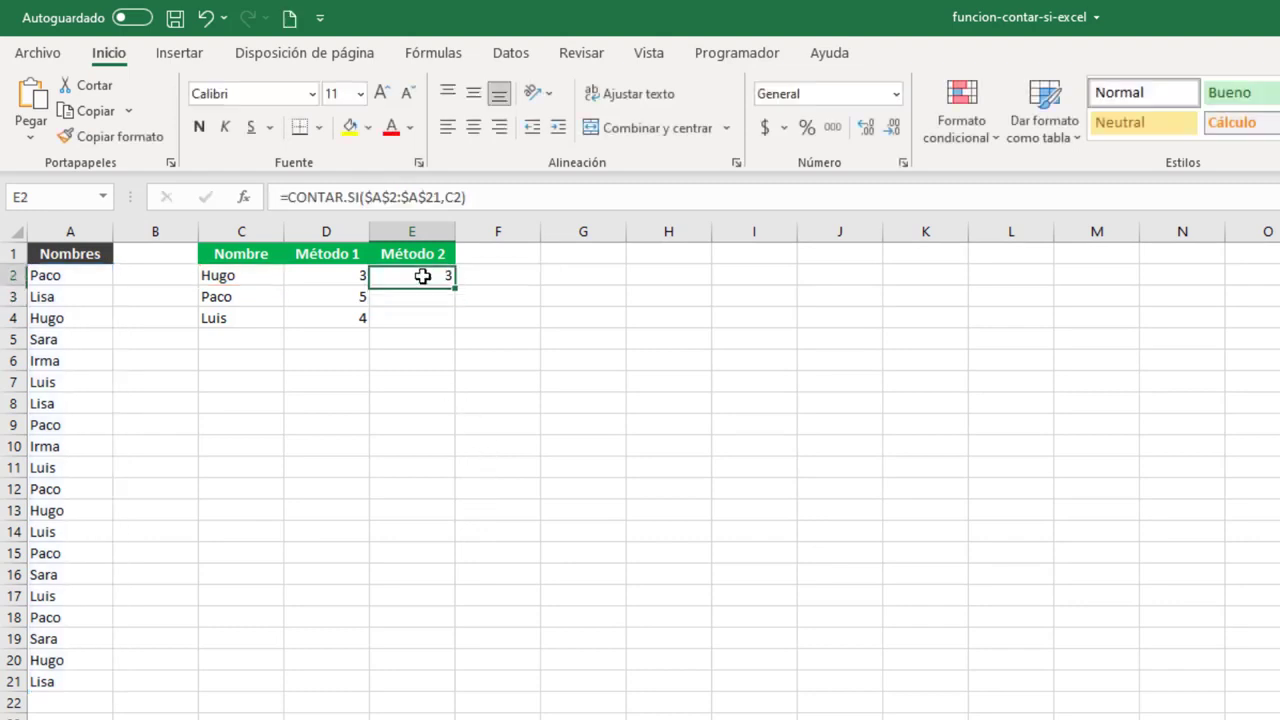
Fill the Método 2 formula from E2 down to E4 for the remaining names.
left_click_drag(455, 287, 460, 326)
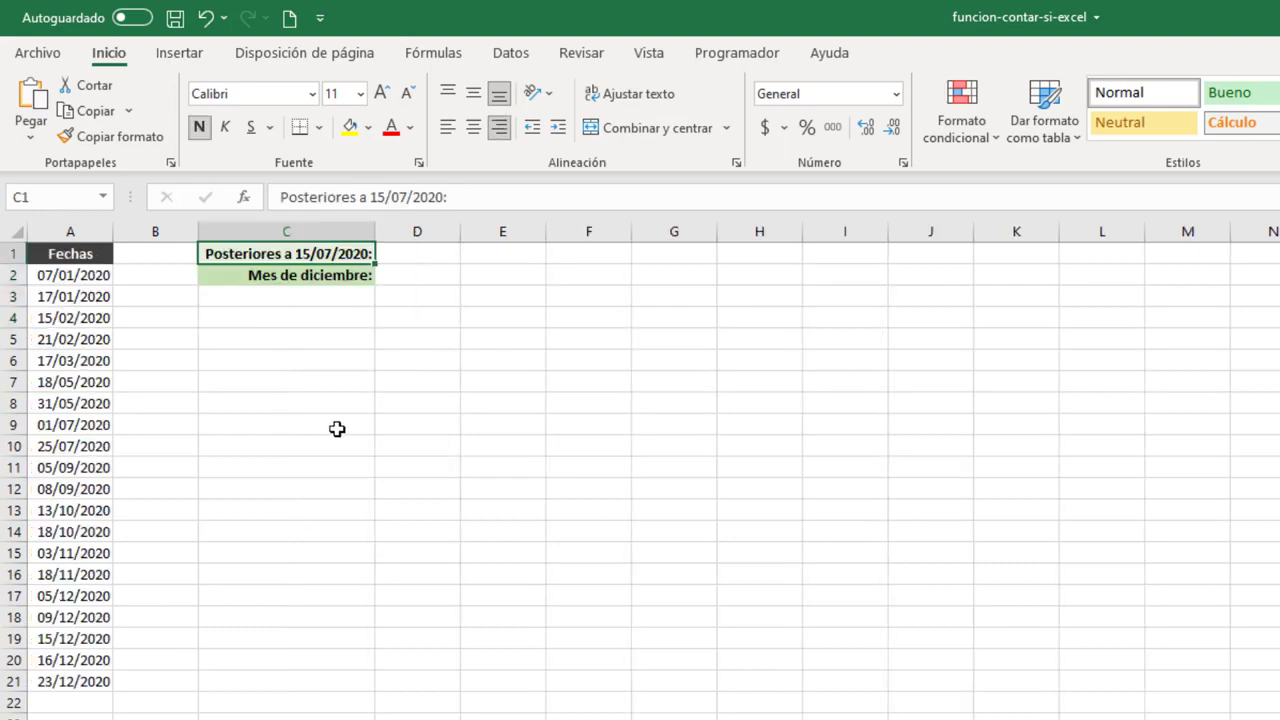
On the Fechas worksheet, enter =CONTAR.SI(A2:A21,">15/07/2020") in D1 to count the dates after 15/07/2020.
left_click(428, 256)
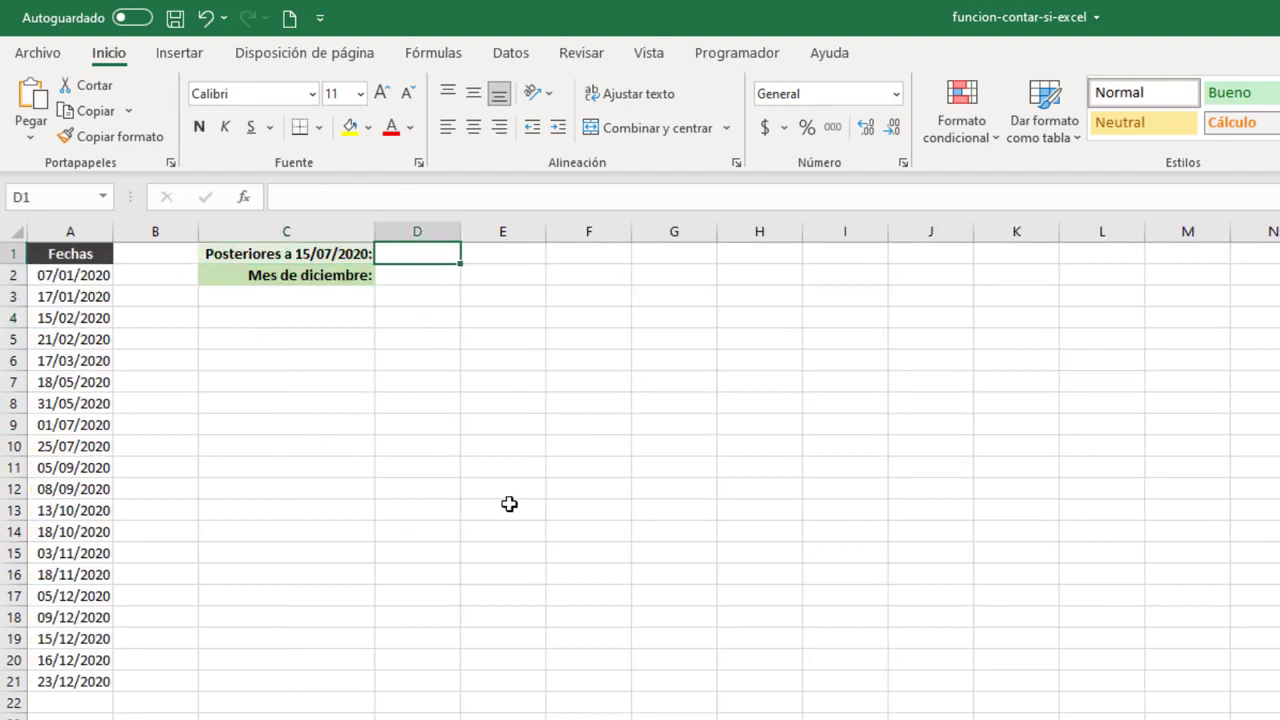
type("=CONT")
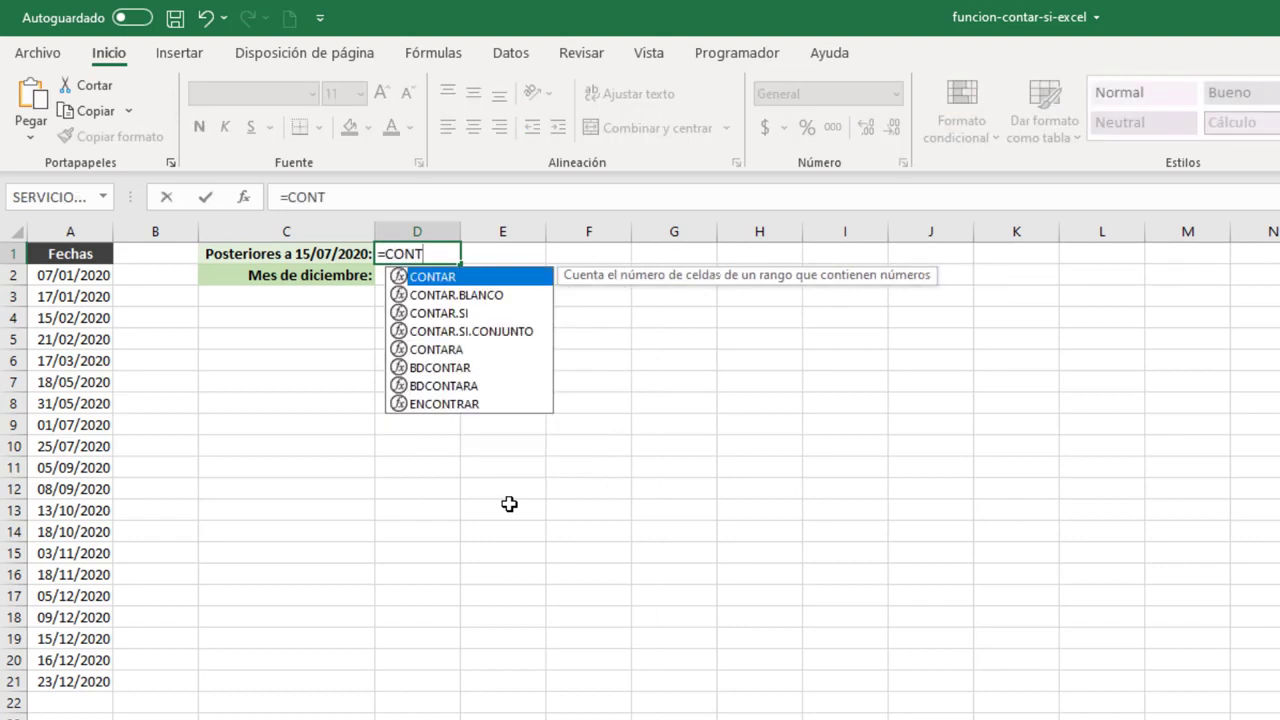
key("Down")
key("Down")
key("Tab")
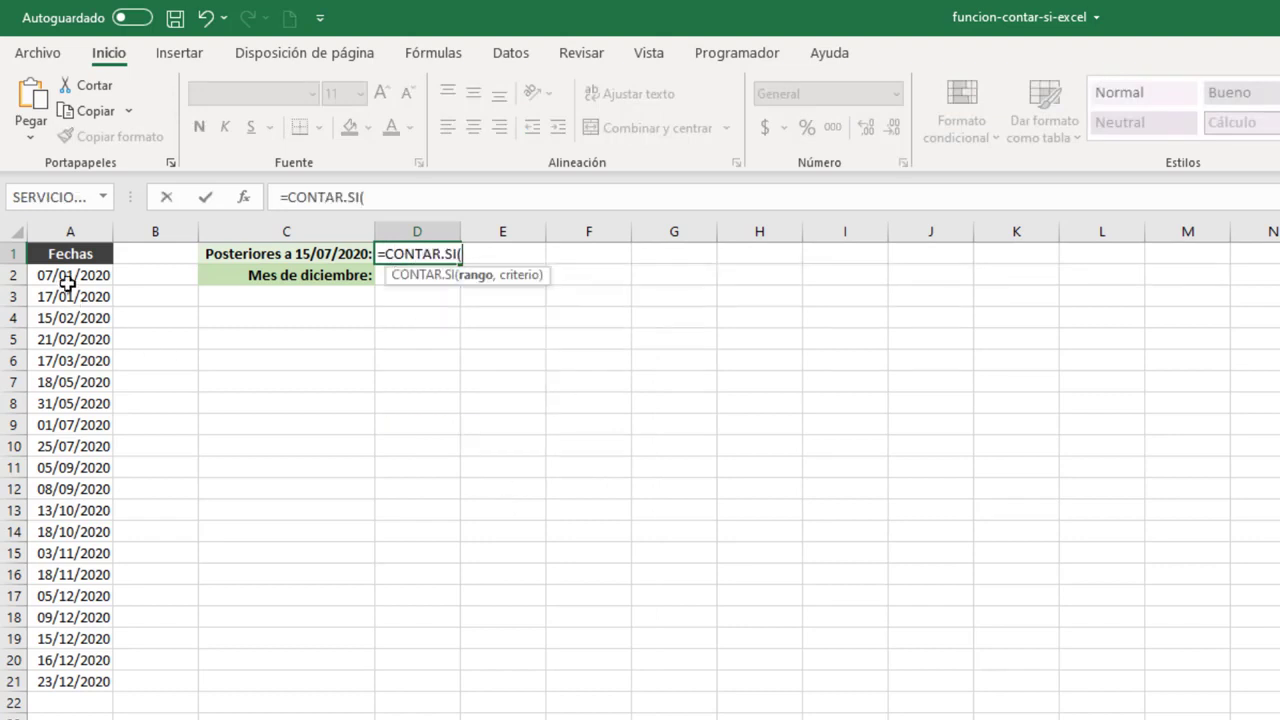
left_click_drag(67, 282, 112, 678)
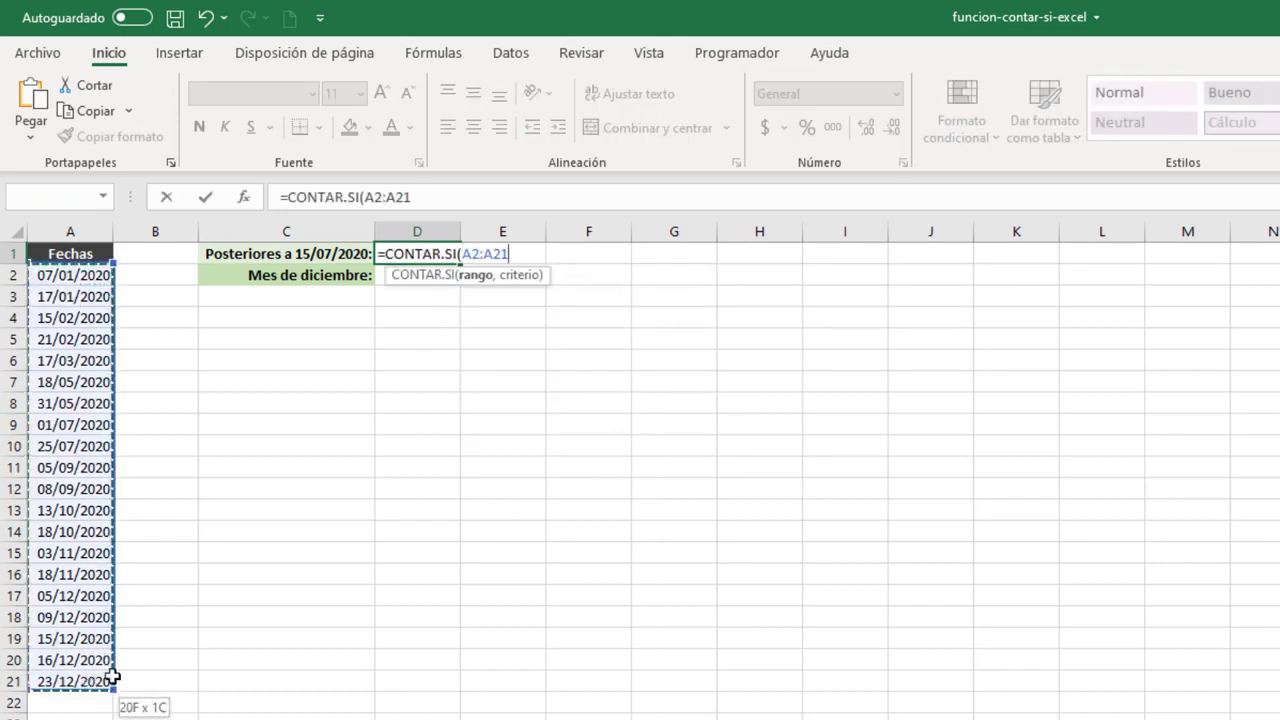
type(",")
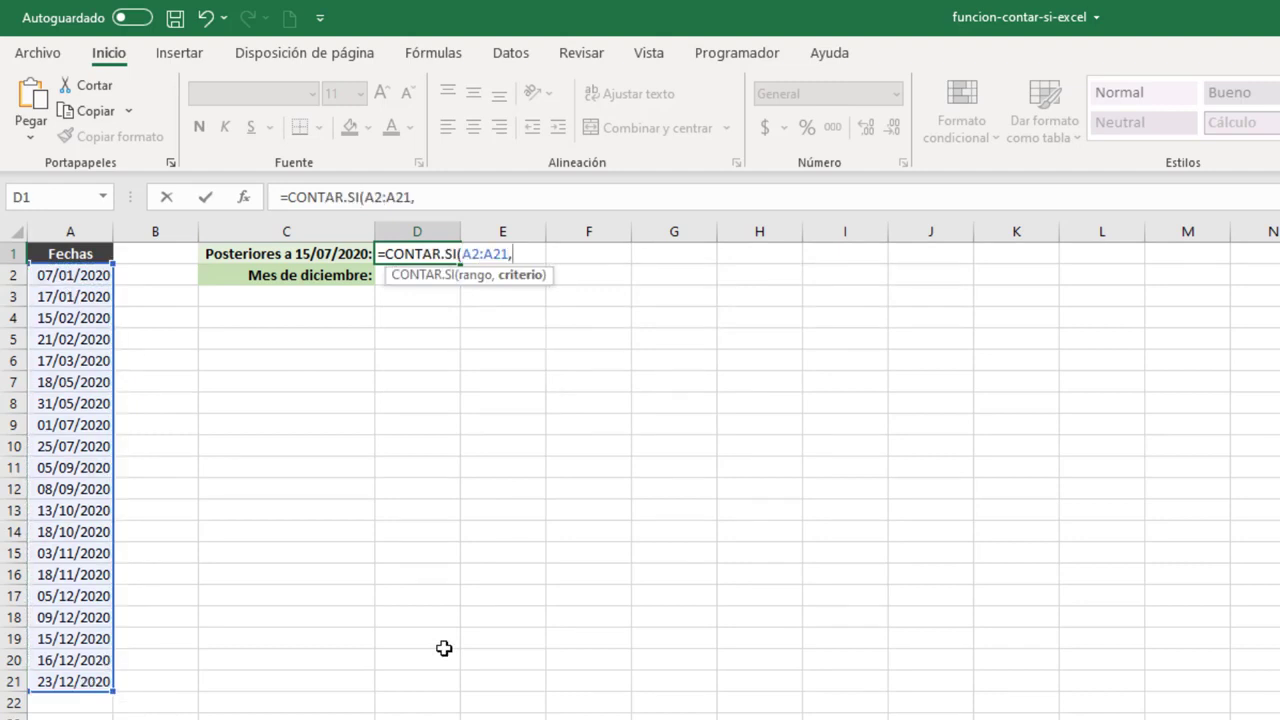
type("\">0")
key("BackSpace")
type("15/07/2020")
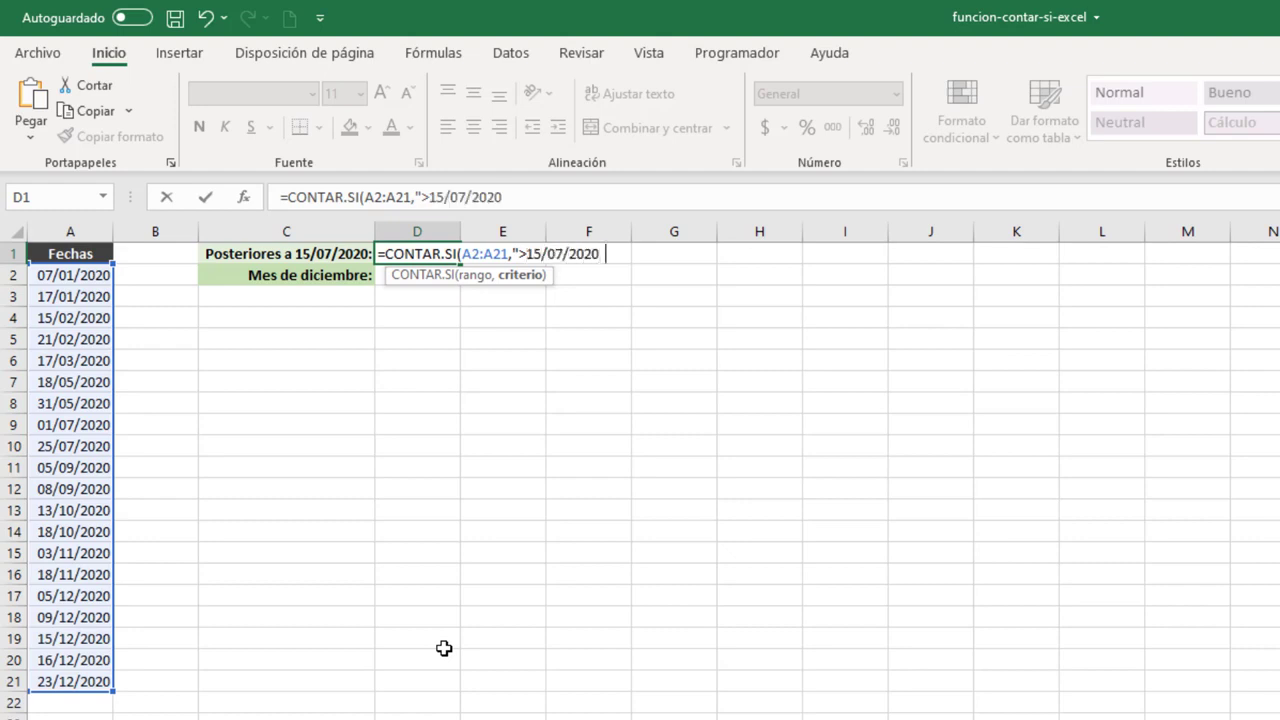
key("BackSpace")
type("\")")
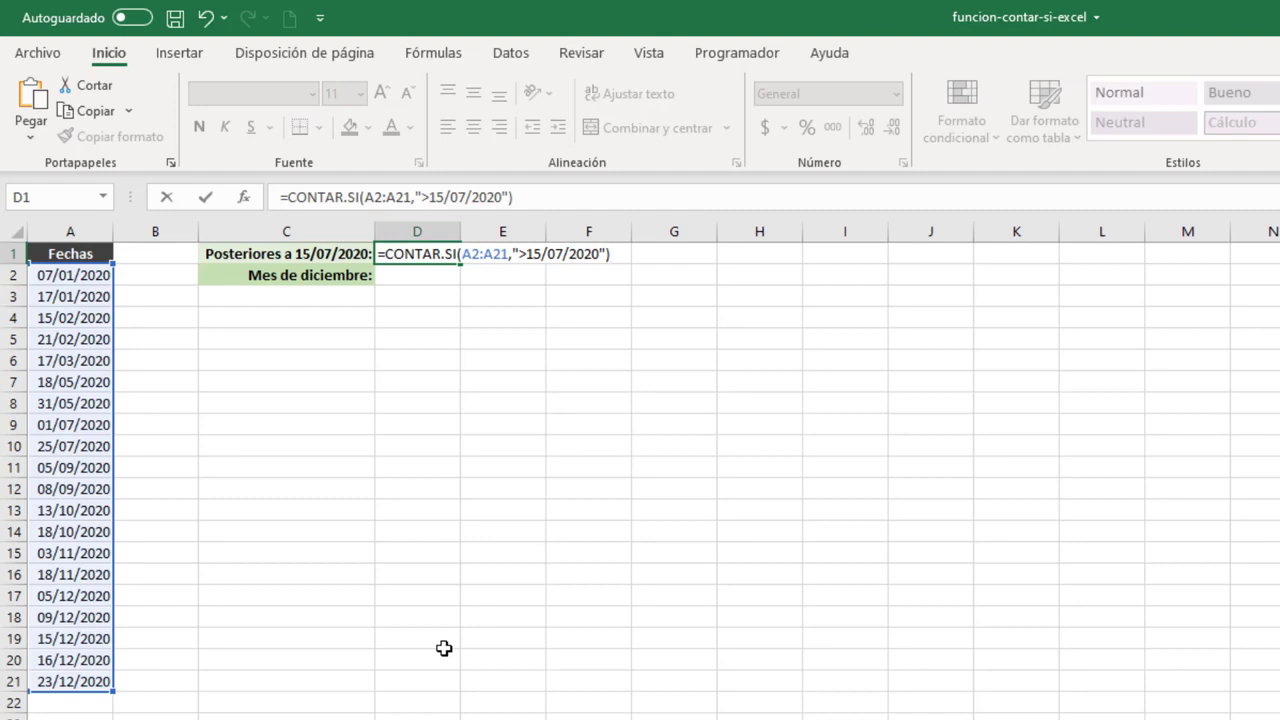
key("Return")
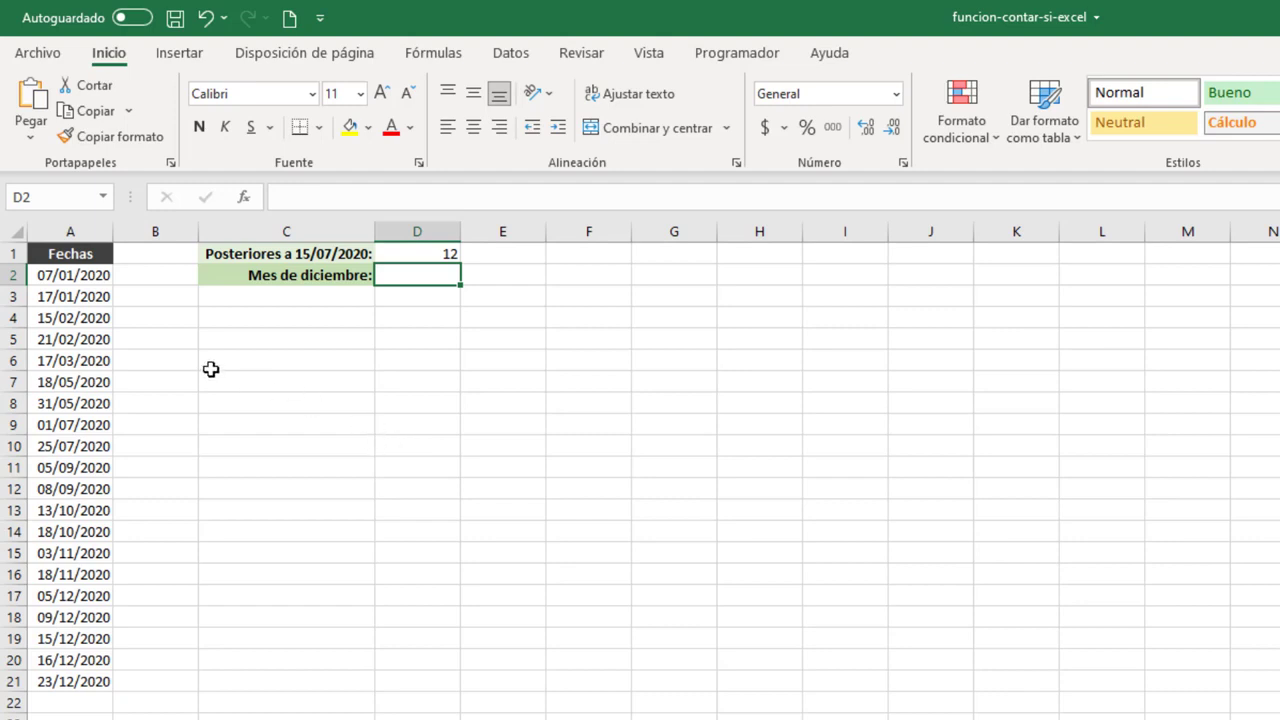
Enter =MES(A2) in B2 to extract the month number of the first date.
left_click(151, 274)
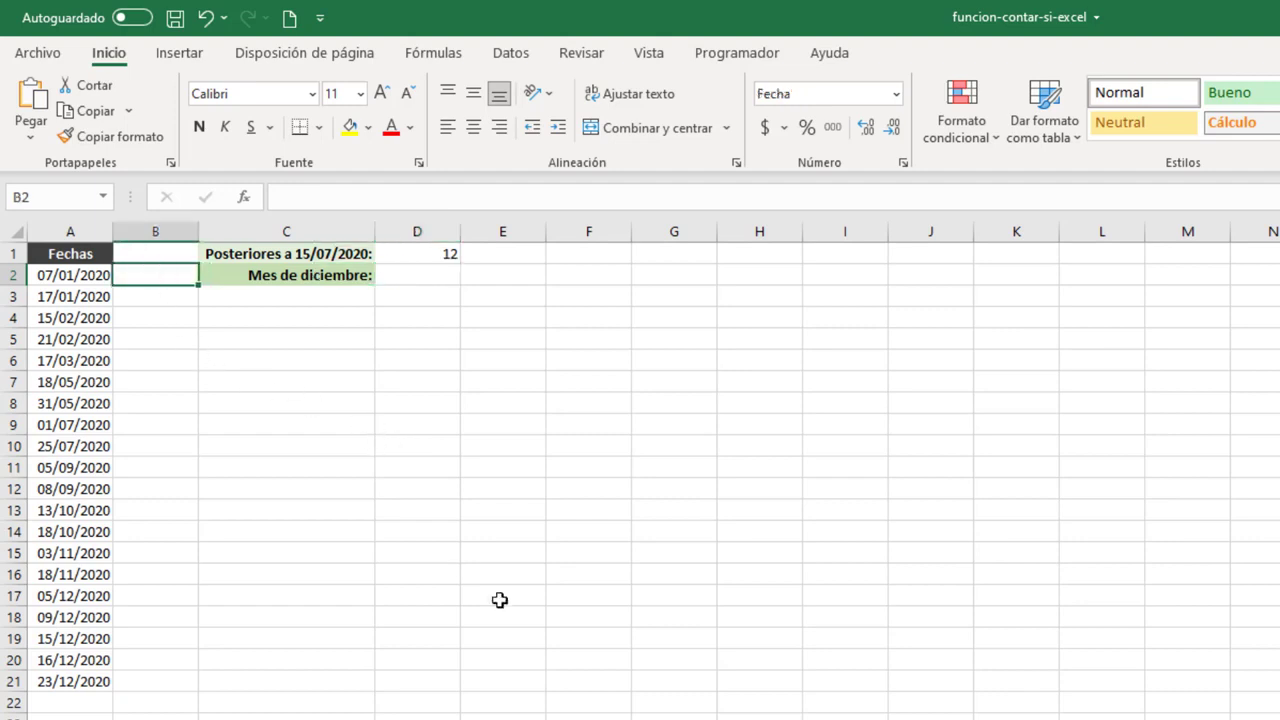
type("=")
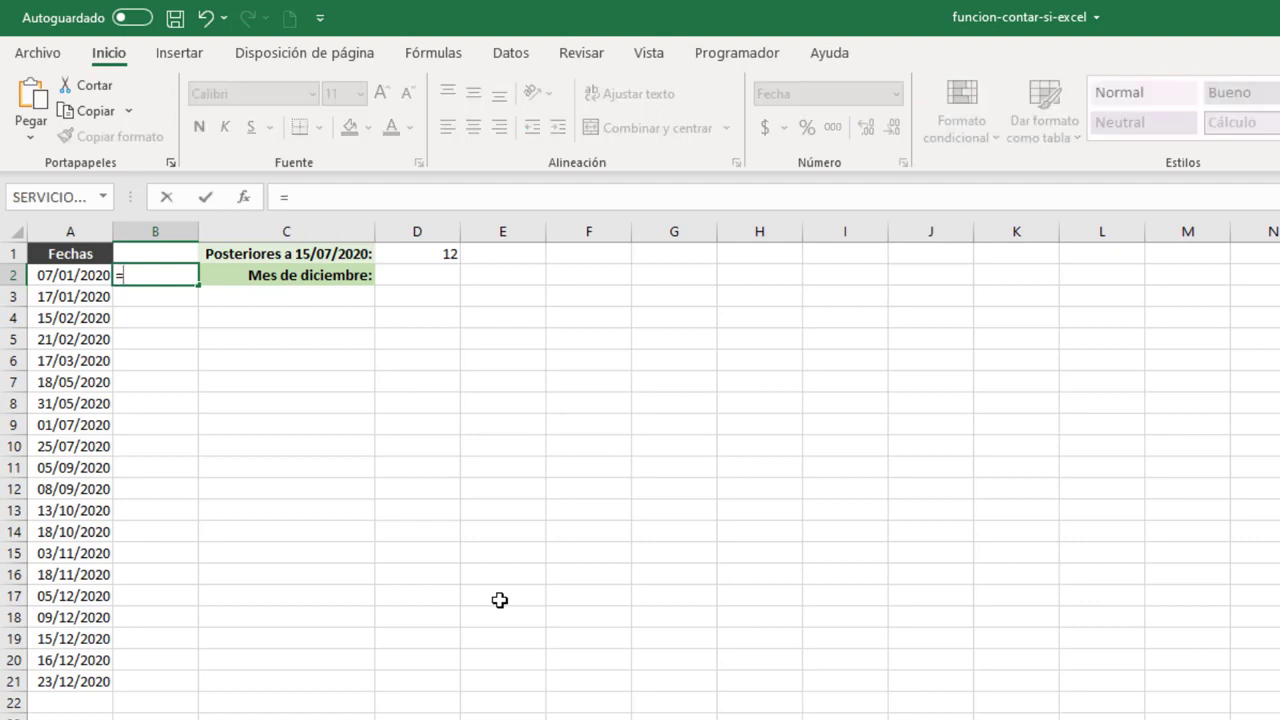
type("MES(")
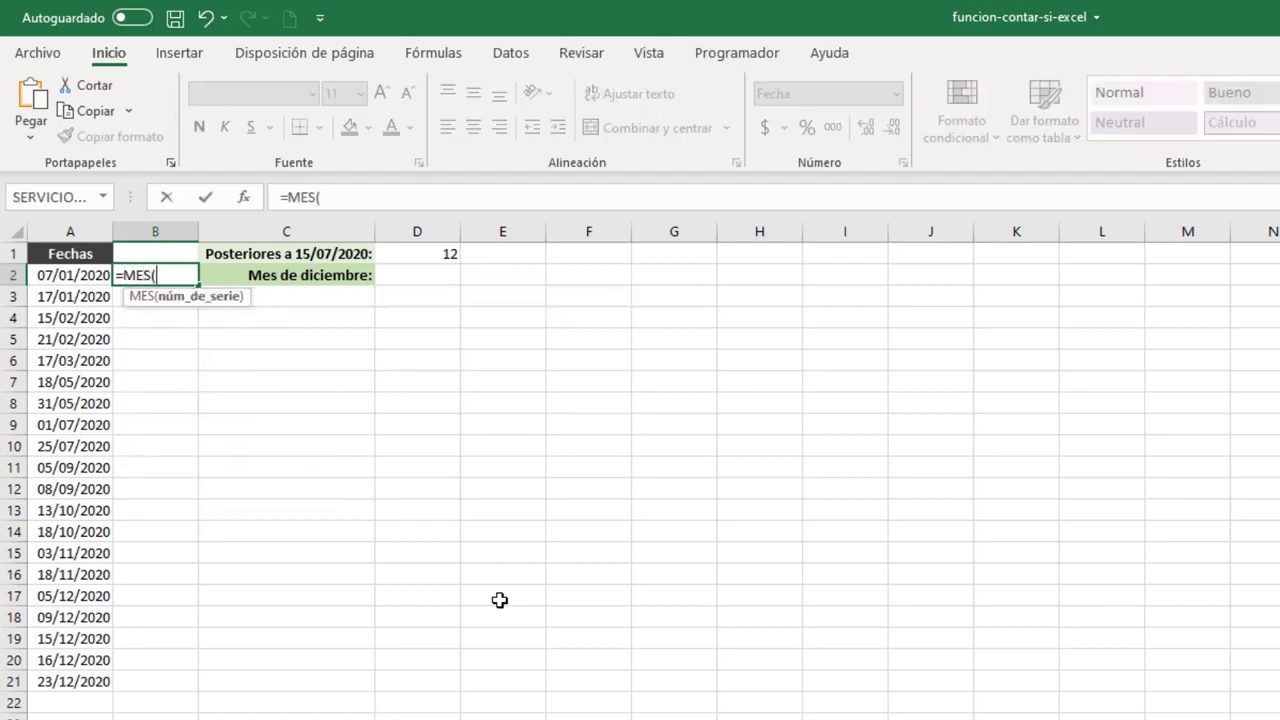
left_click(78, 276)
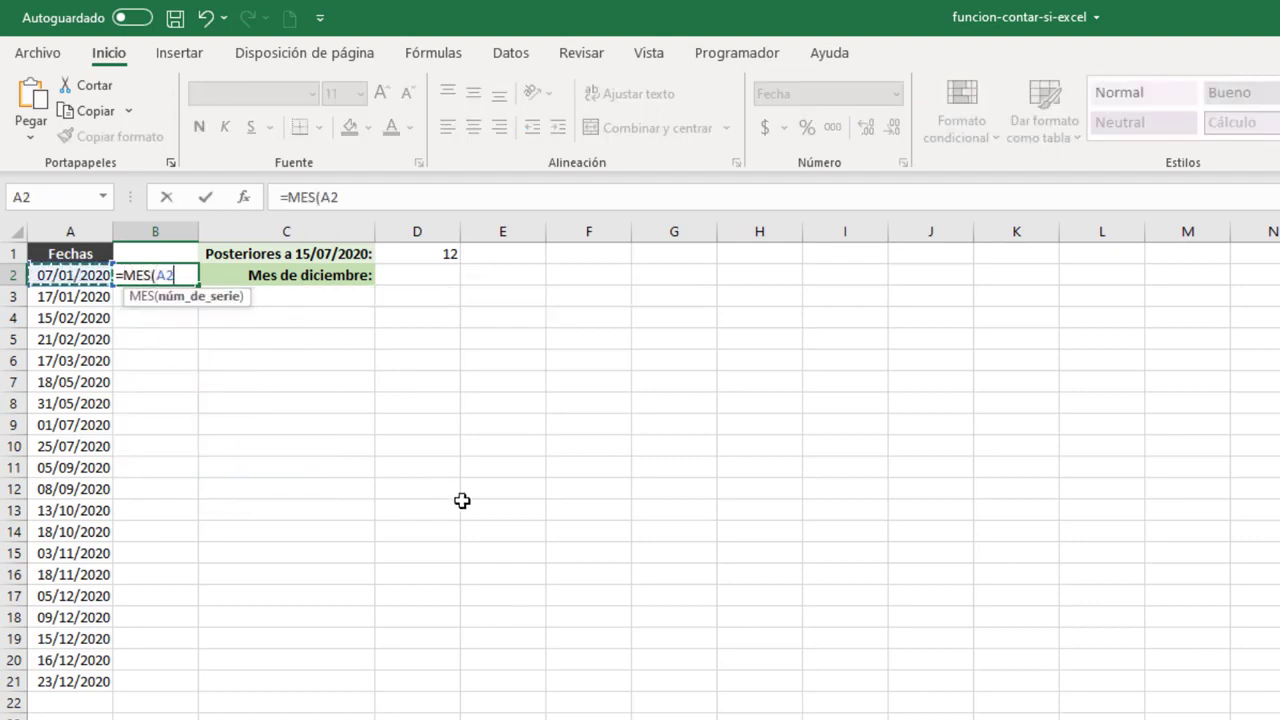
type(")")
key("Return")
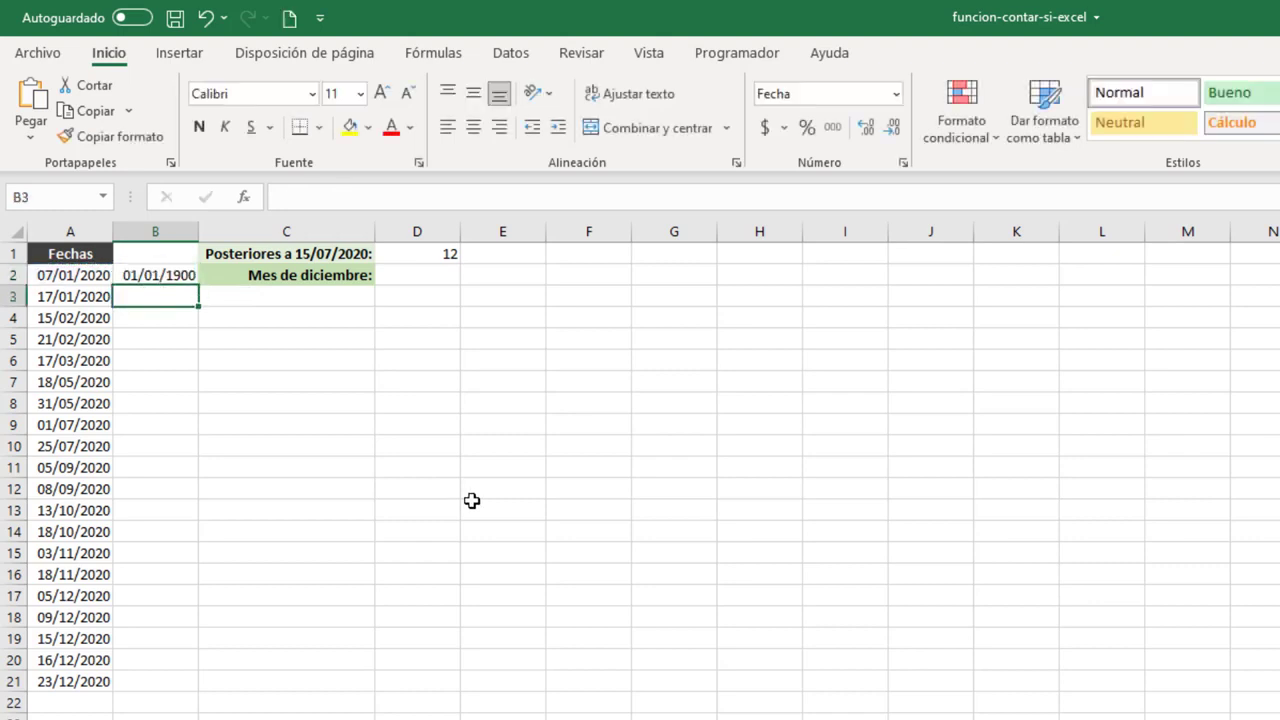
Set the number format of B2 to General and fill its month formula down to B21.
left_click(154, 275)
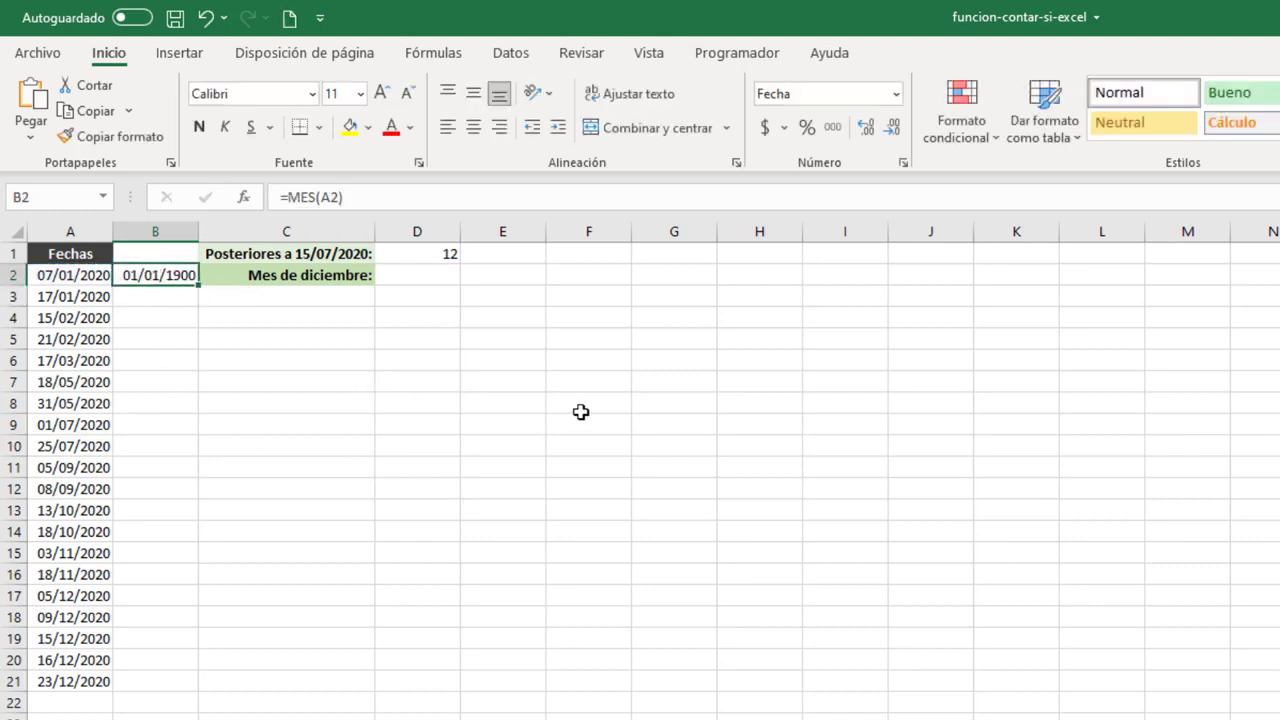
left_click(896, 95)
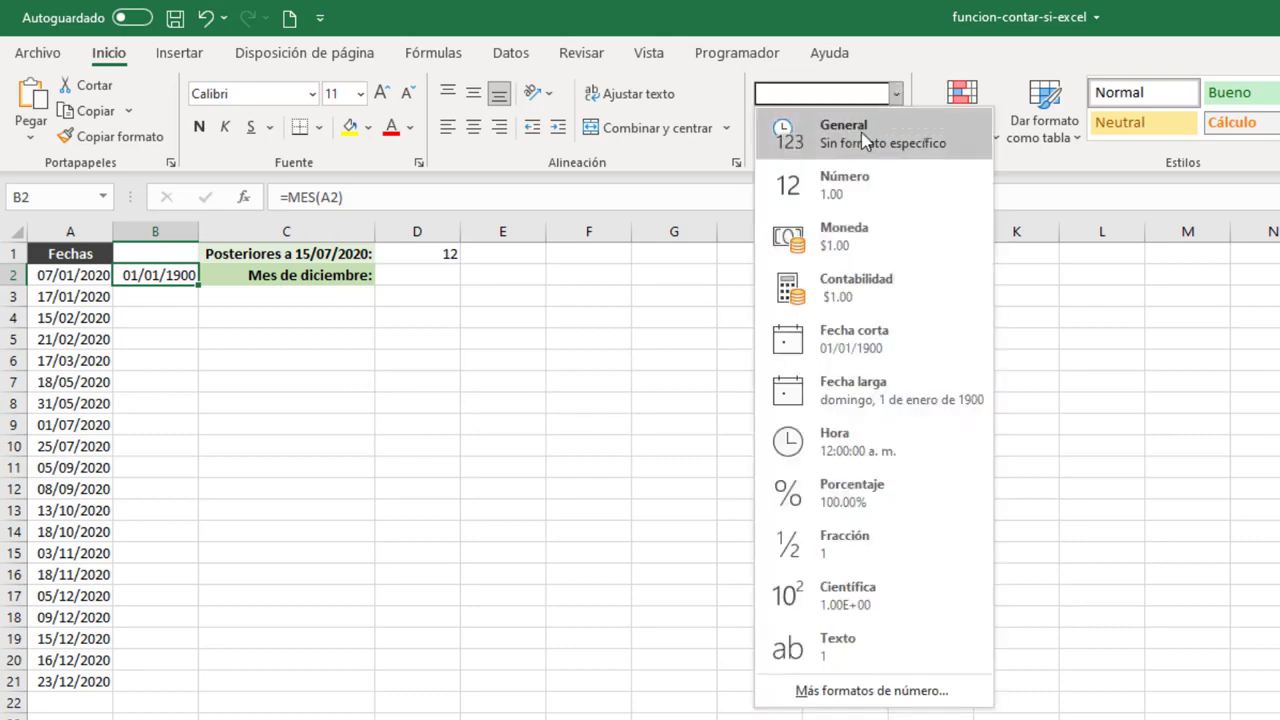
left_click(860, 128)
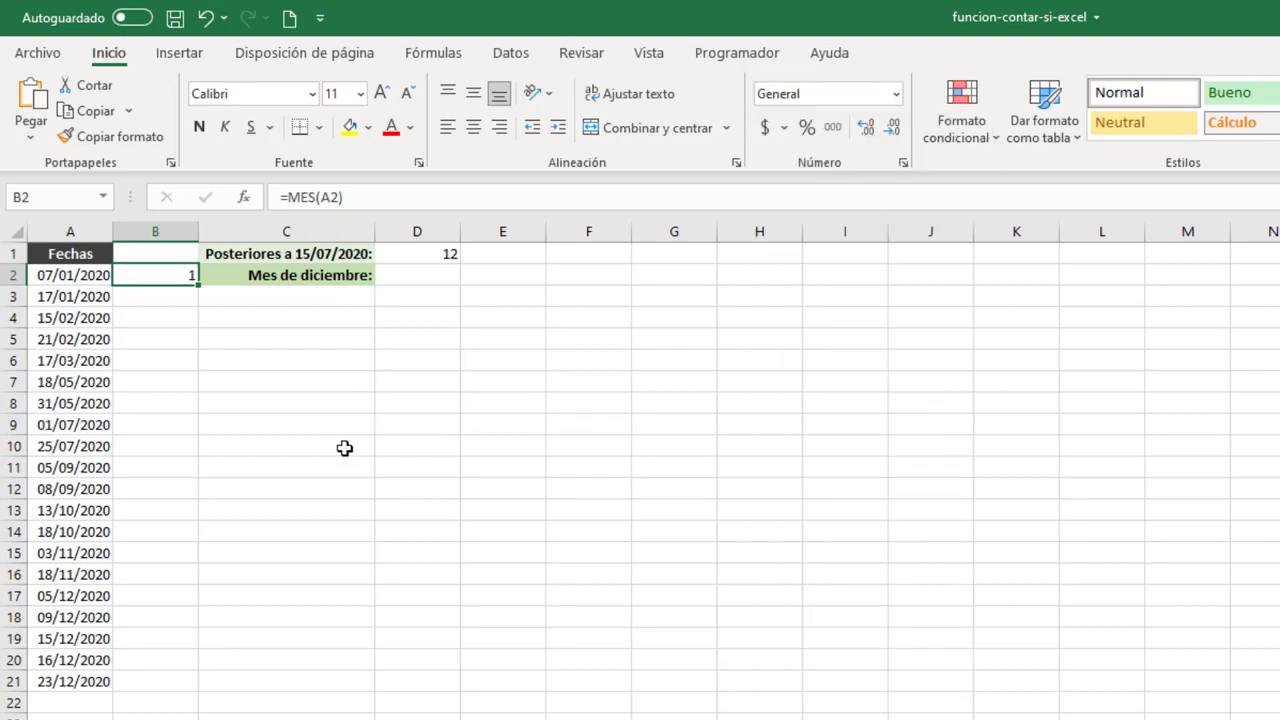
double_click(198, 284)
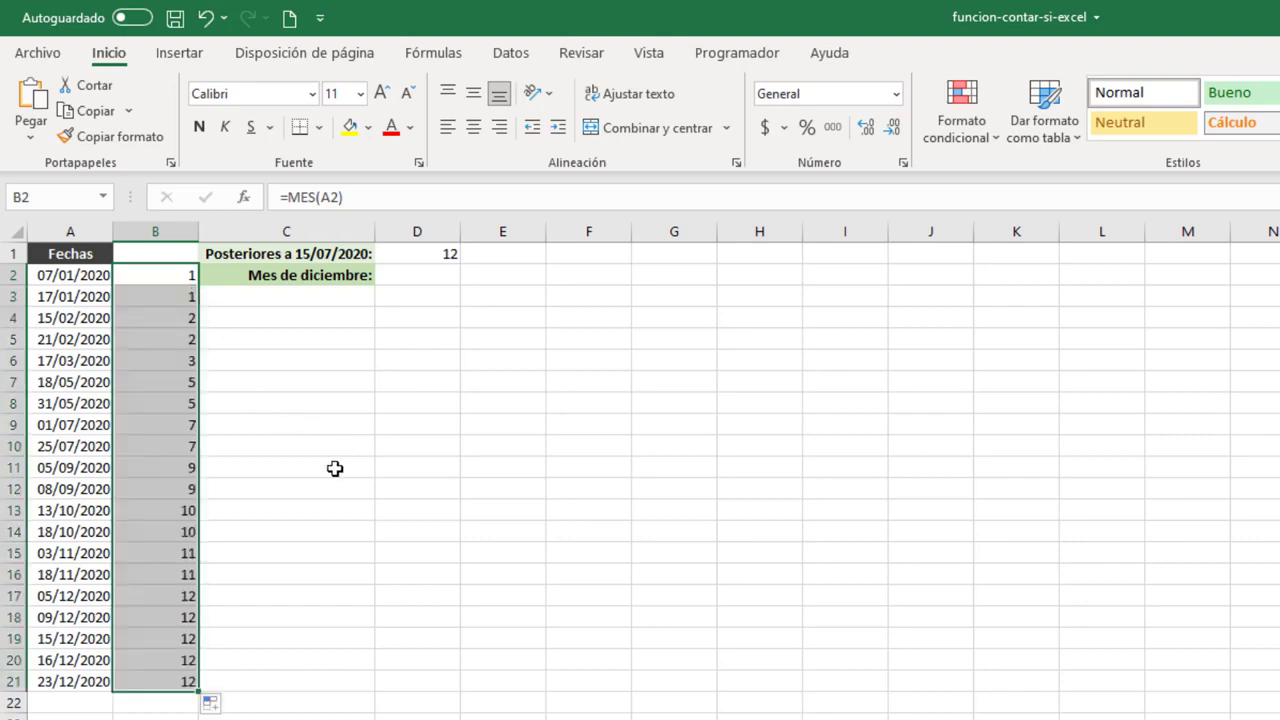
Enter =CONTAR.SI(B2:B21,12) in D2 to count the December dates, and check the formula.
left_click(432, 276)
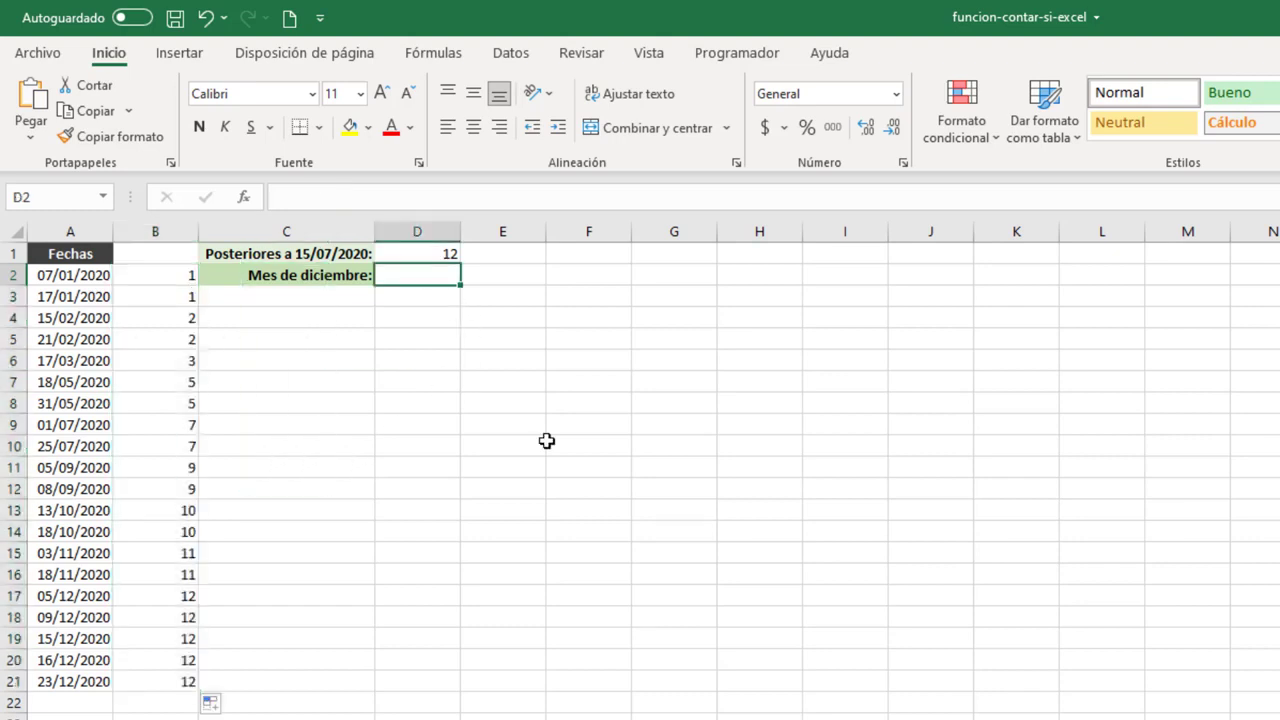
type("=CONT")
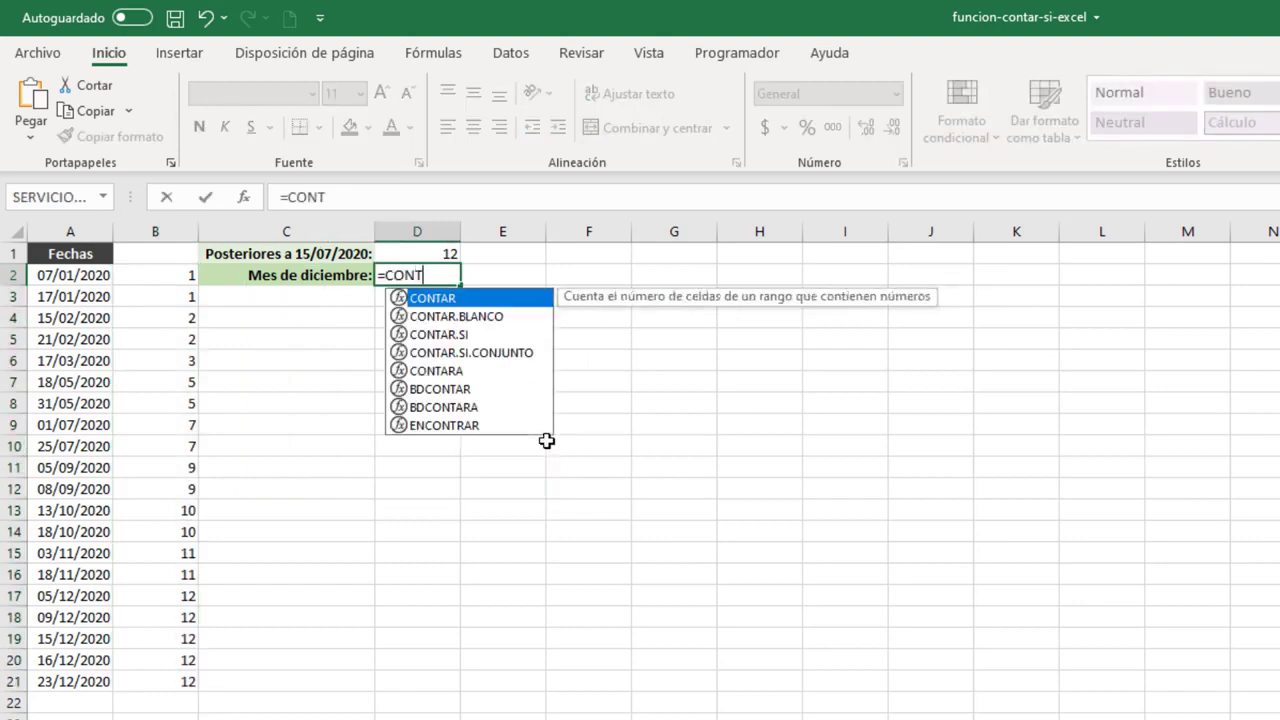
key("Down")
key("Down")
key("Tab")
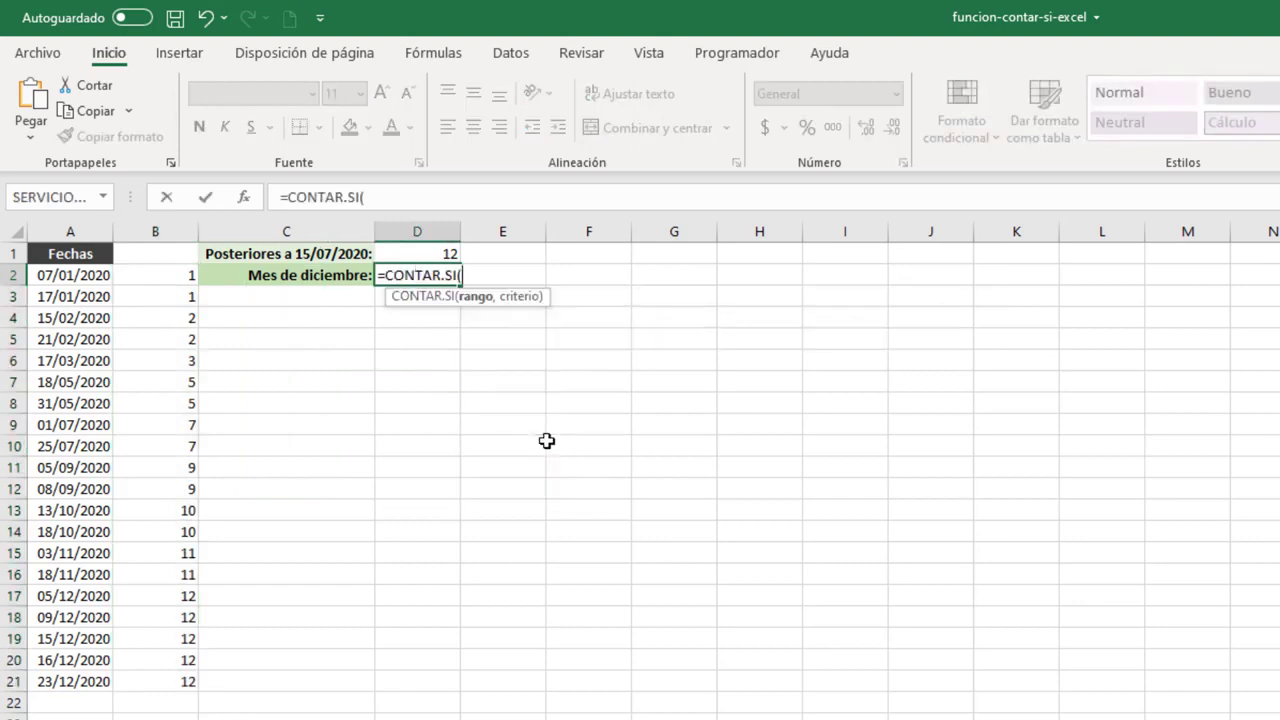
left_click(170, 277)
left_click(180, 683, "shift")
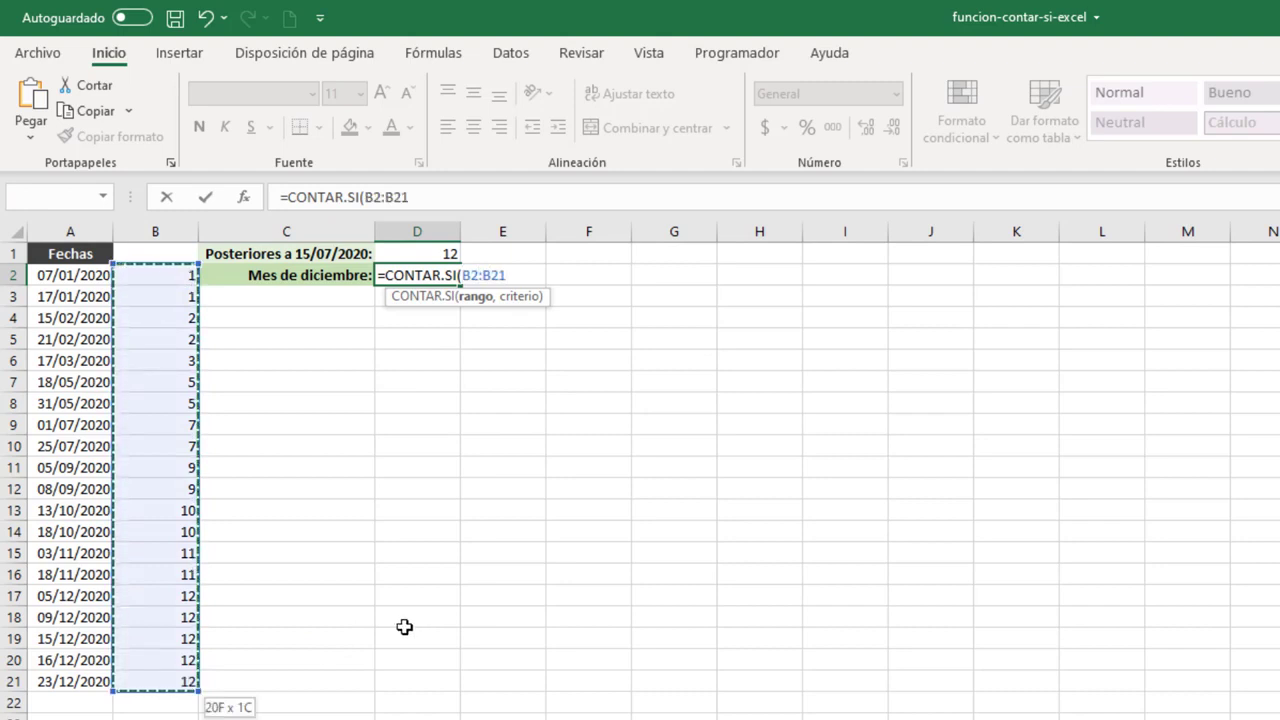
type(",12")
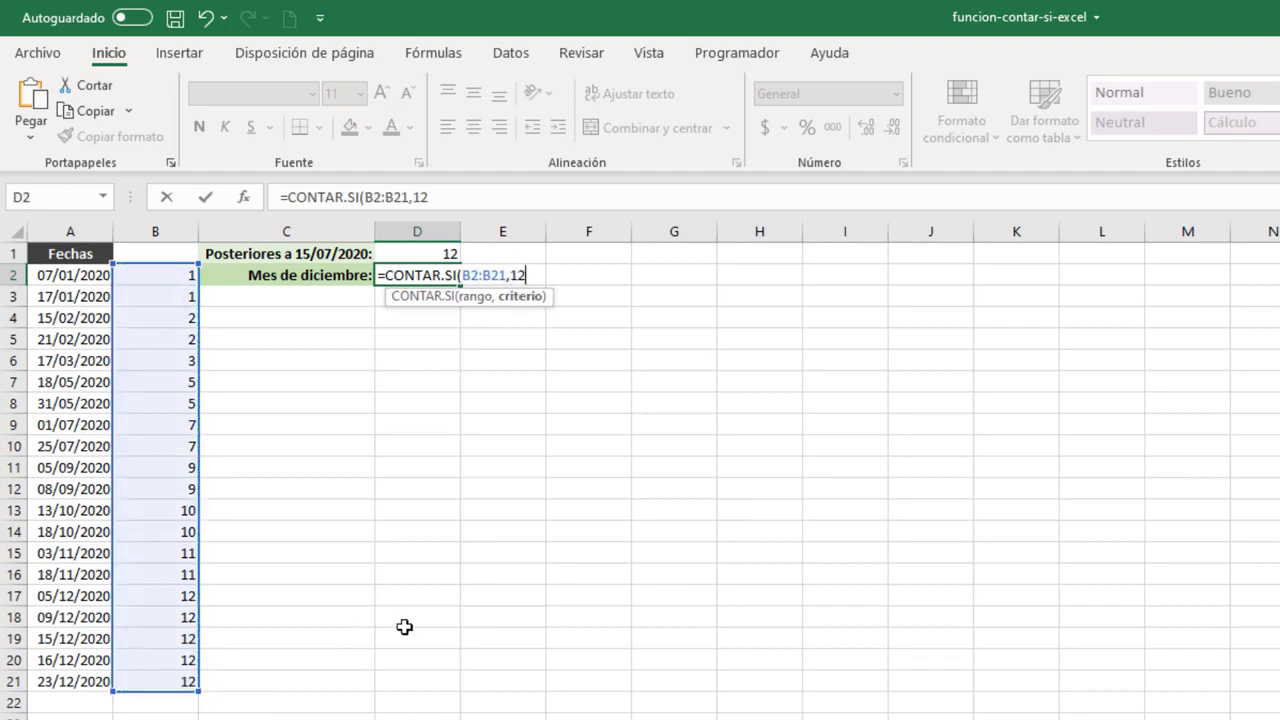
type(")")
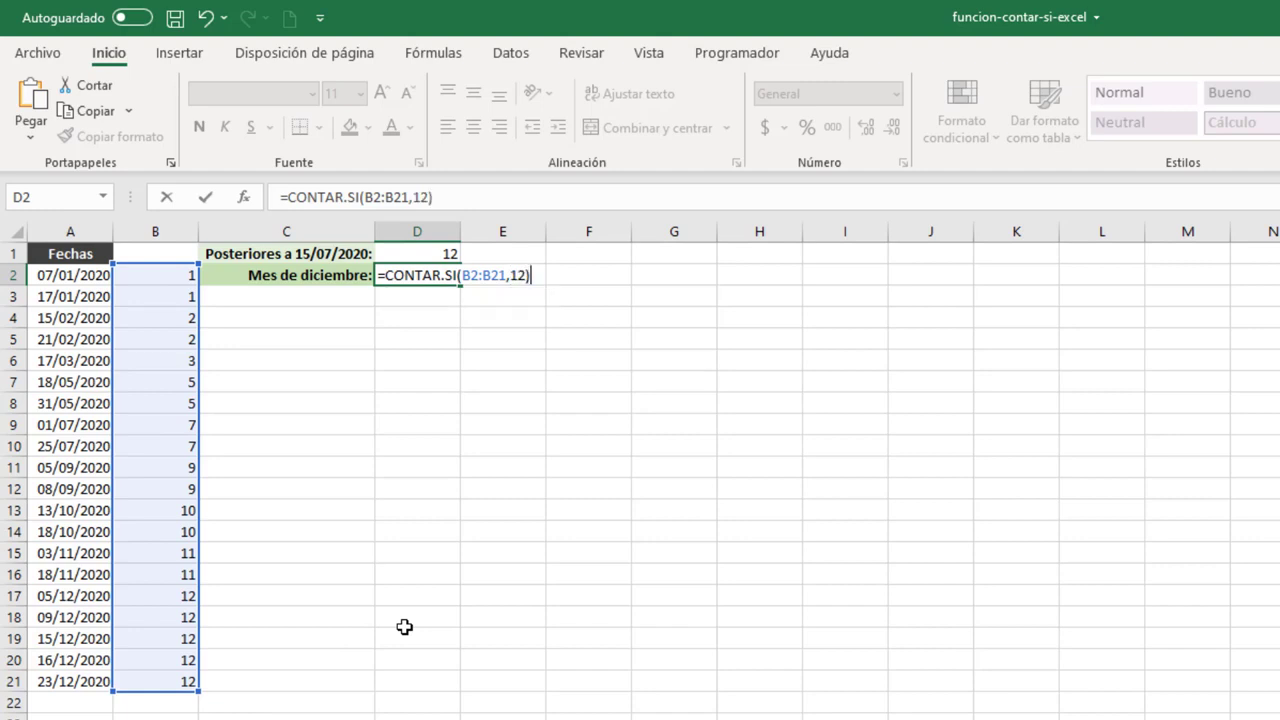
key("Return")
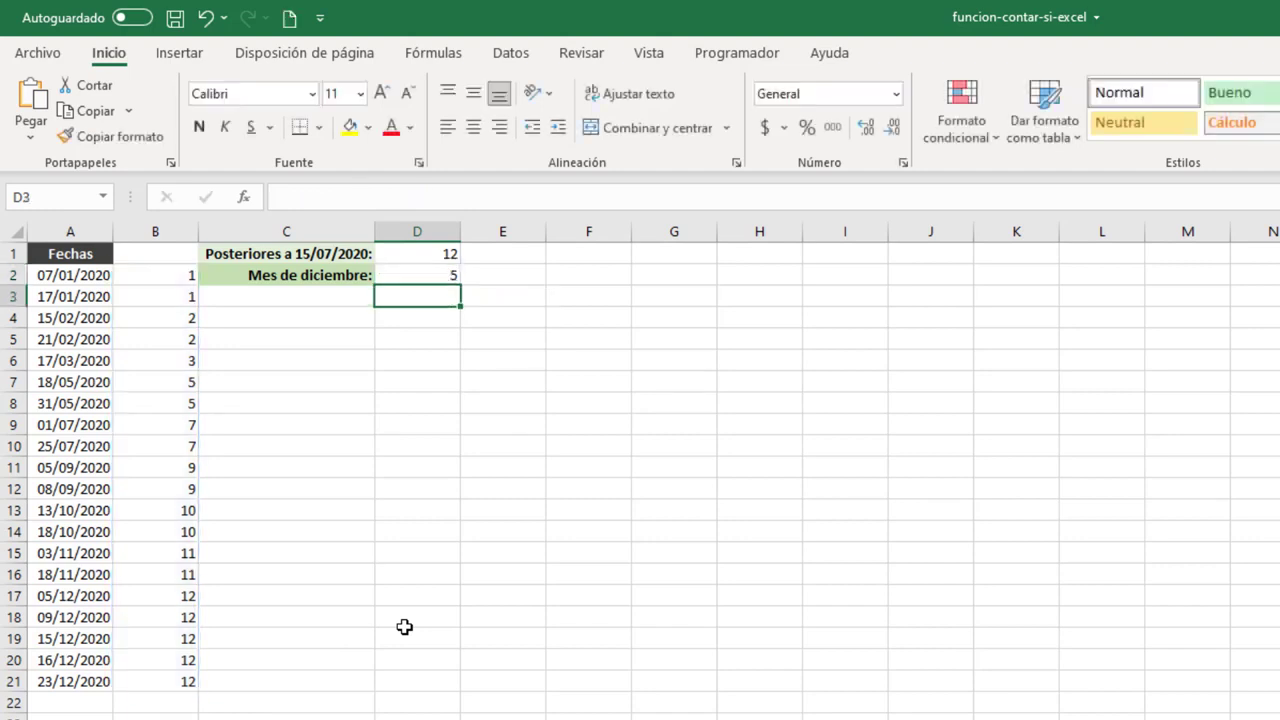
left_click(408, 275)
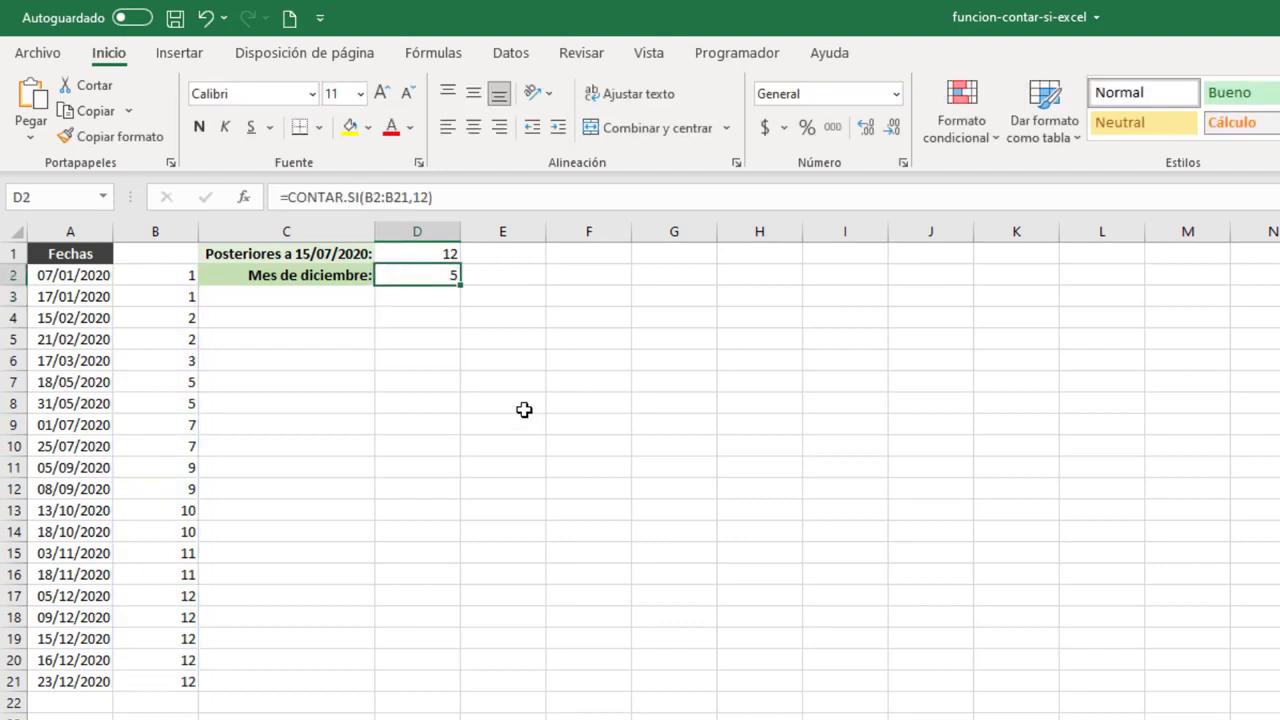